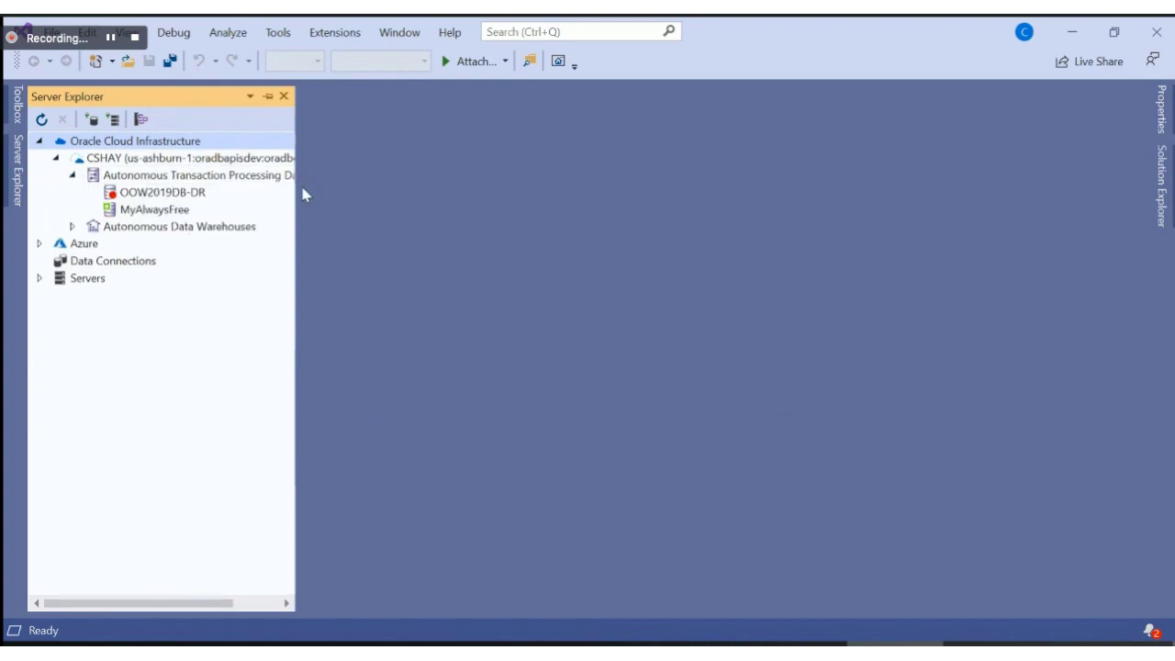
# Step: Widen Server Explorer to show full names, check the CSHAY account's Region list without changing it, then select the transaction processing databases group
pyautogui.moveTo(297, 186); pyautogui.dragTo(424, 200)
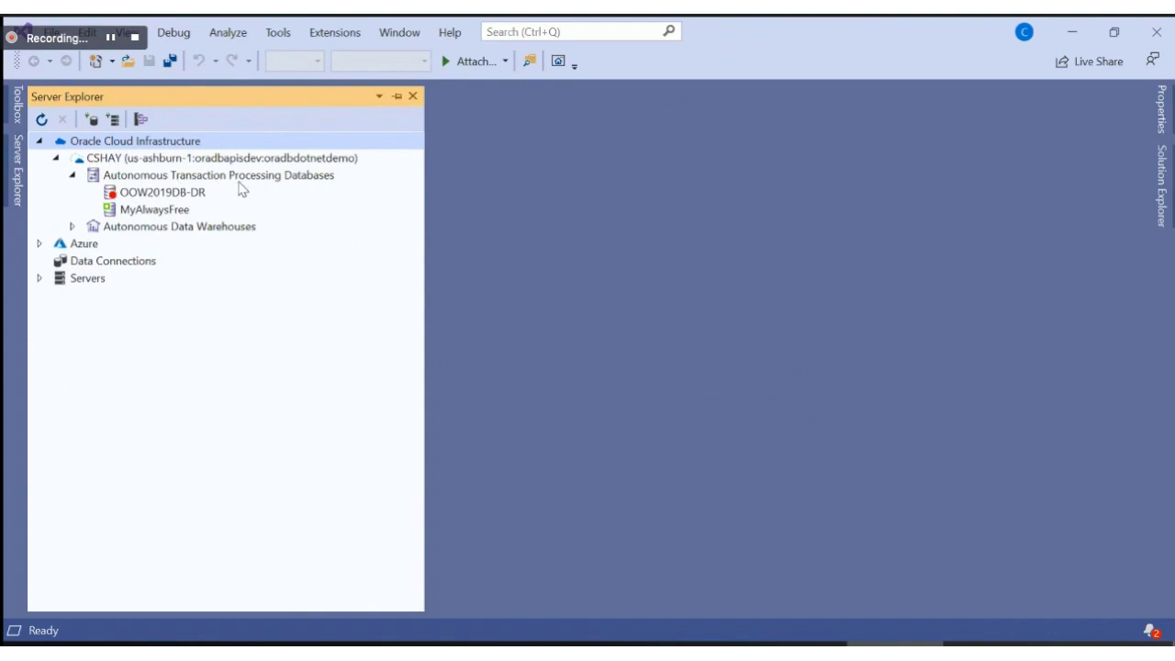
pyautogui.click(287, 162)
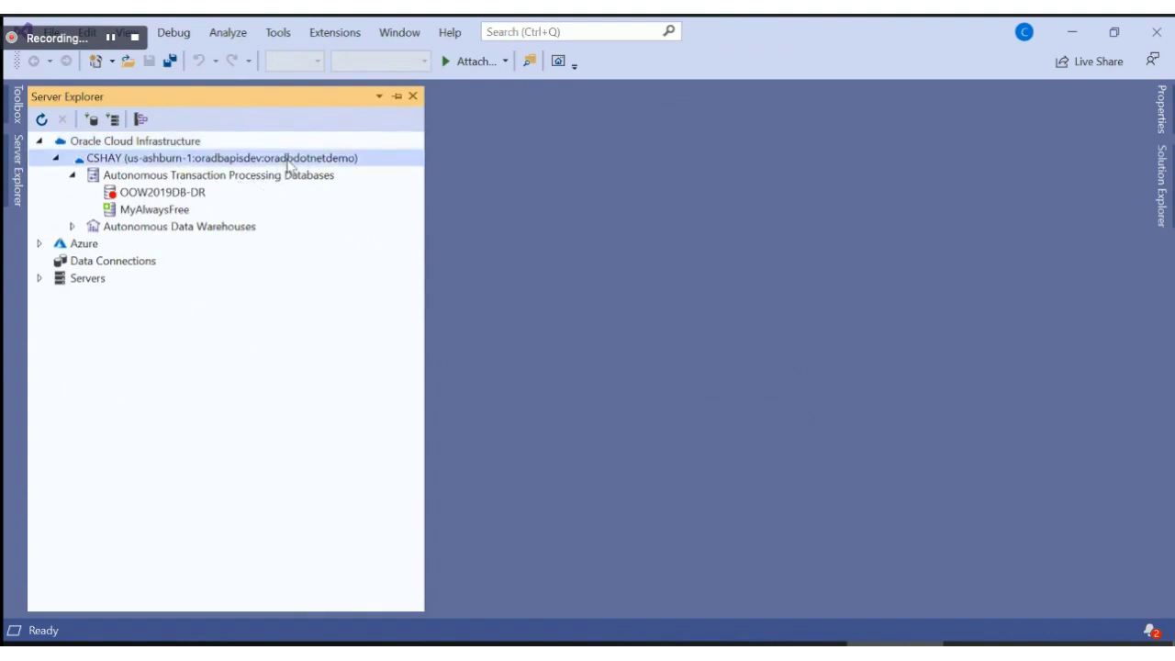
pyautogui.rightClick(287, 161)
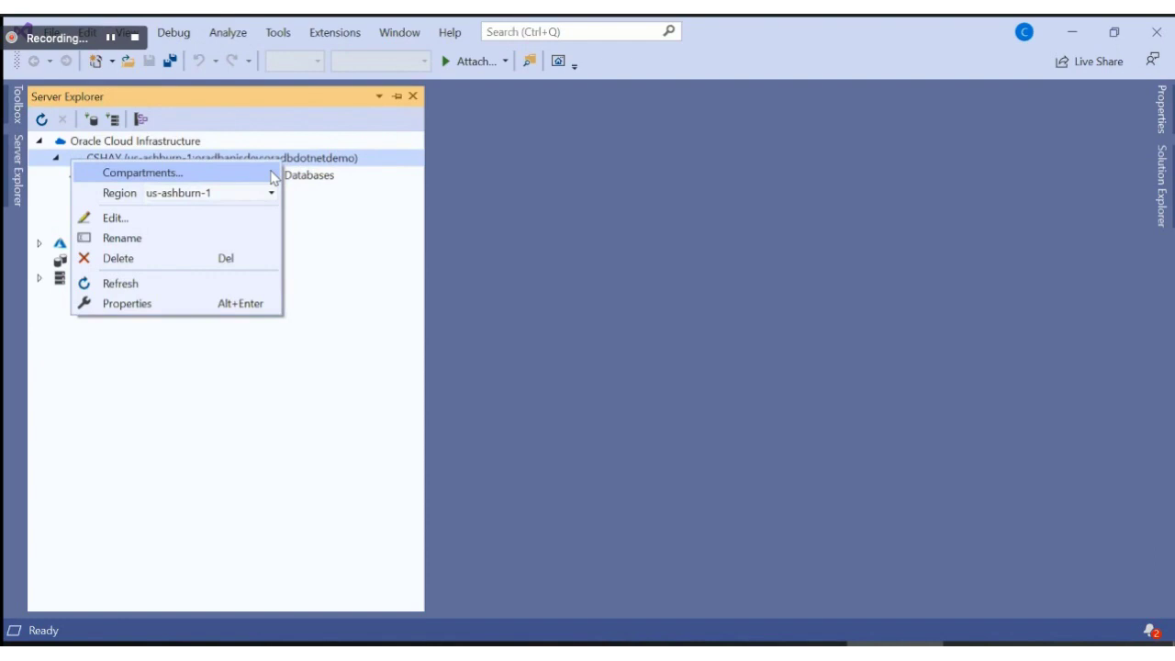
pyautogui.click(272, 192)
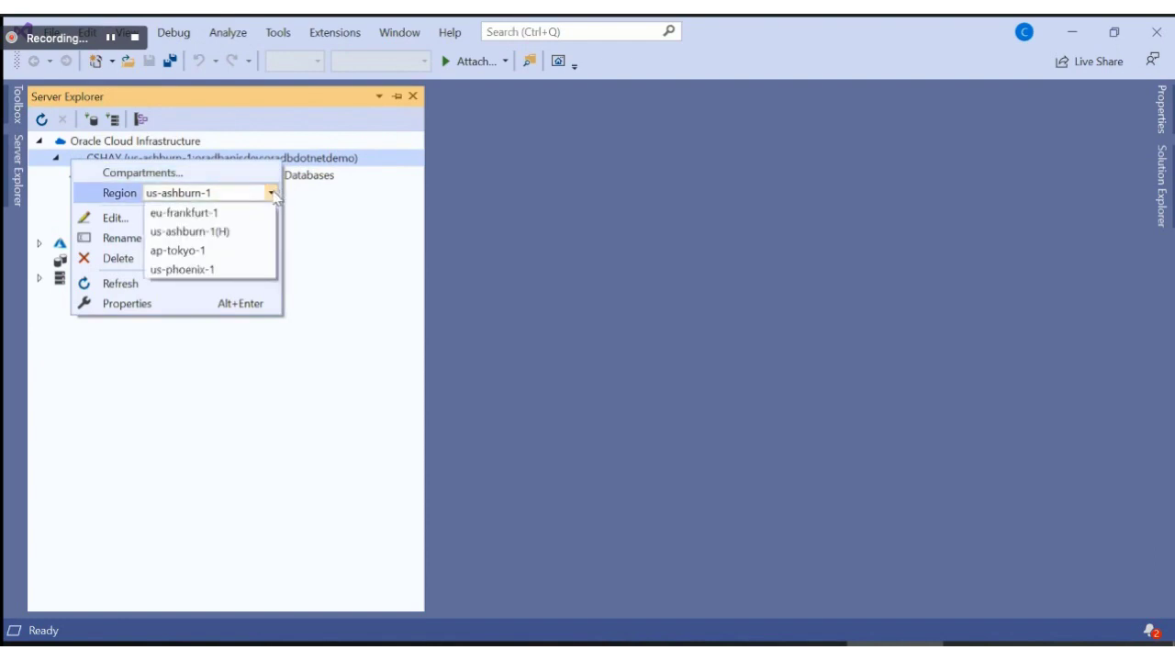
pyautogui.click(272, 193)
pyautogui.click(362, 230)
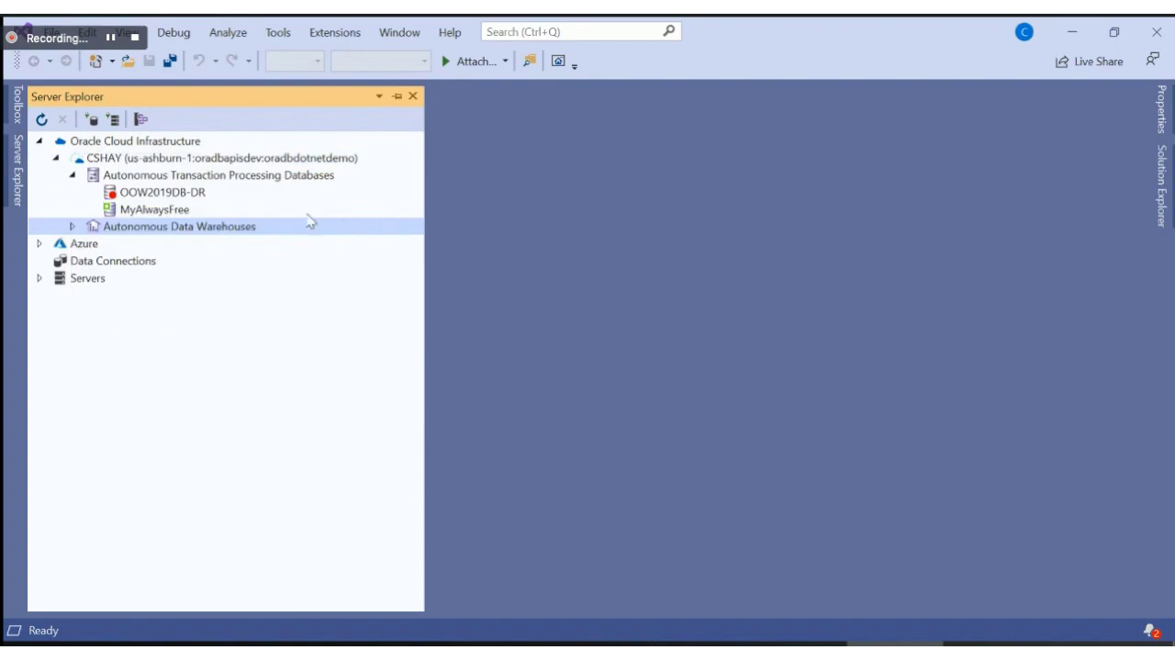
pyautogui.click(285, 176)
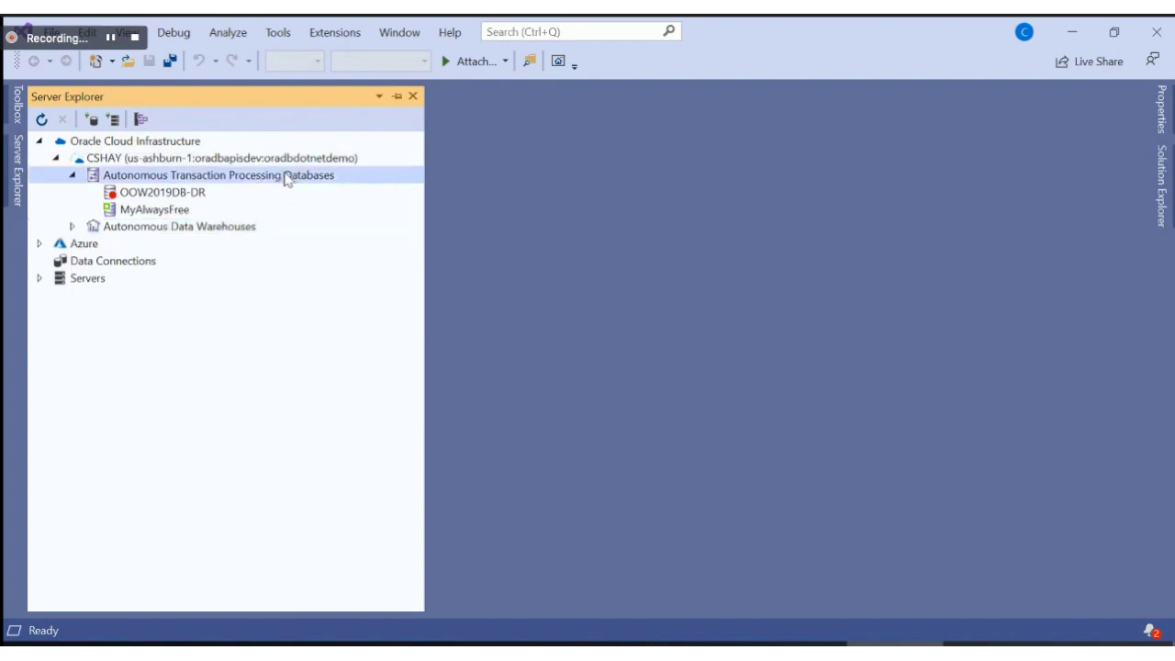
# Step: Start a new Autonomous Transaction Processing database with display and database name test99
pyautogui.rightClick(356, 177)
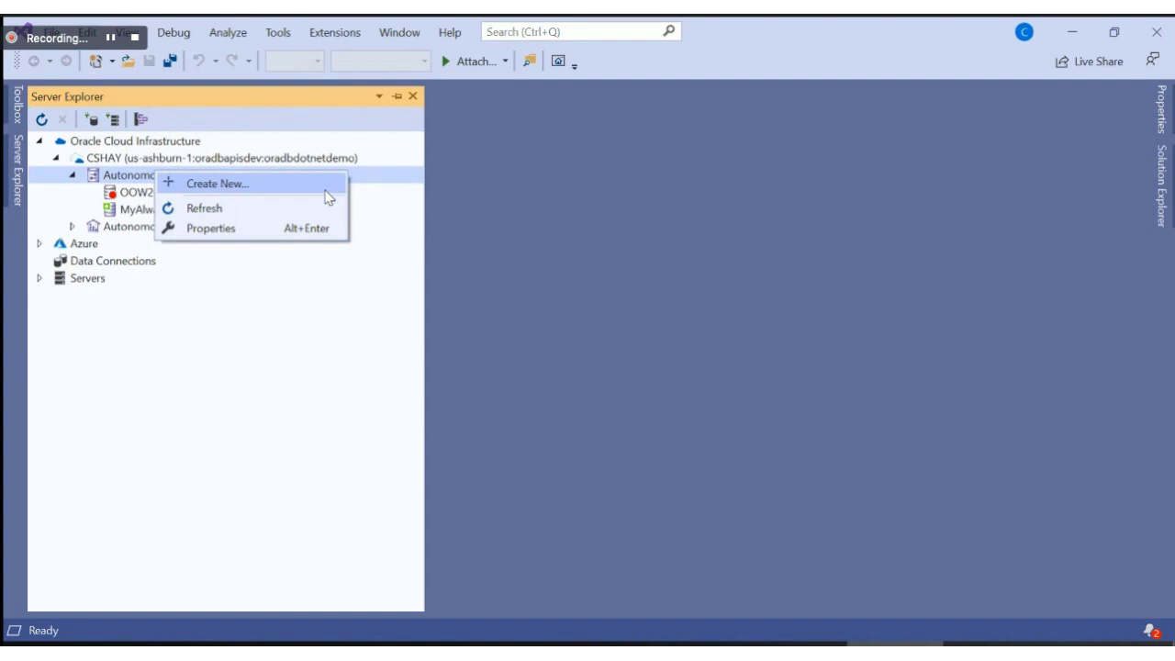
pyautogui.click(326, 191)
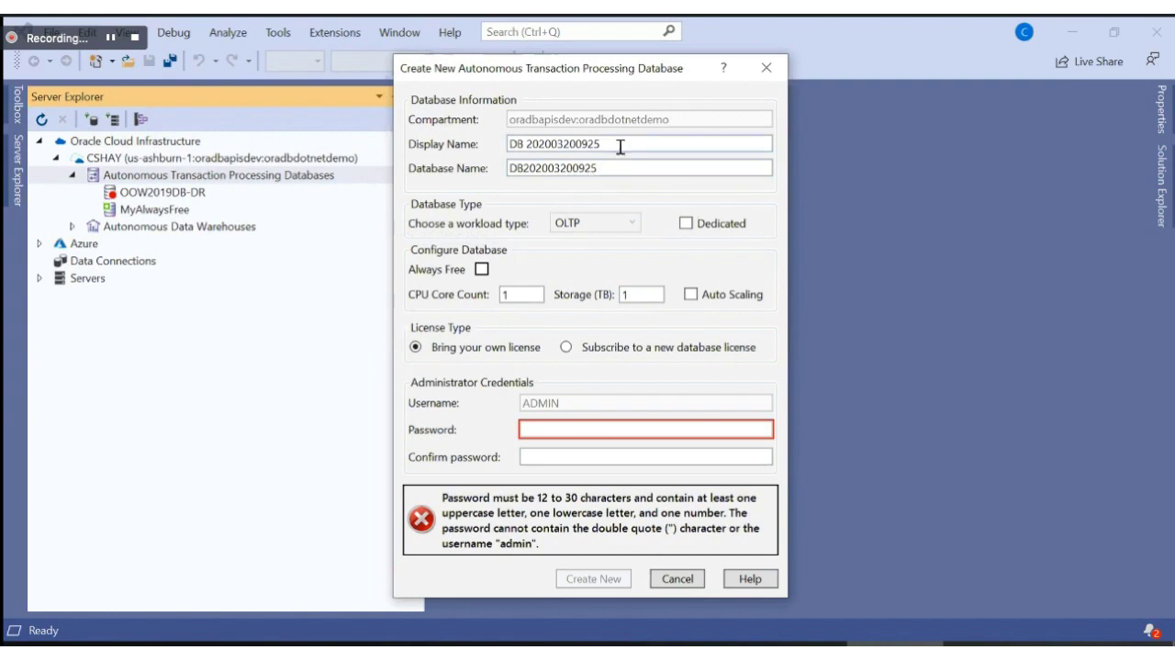
pyautogui.moveTo(619, 144); pyautogui.dragTo(507, 150)
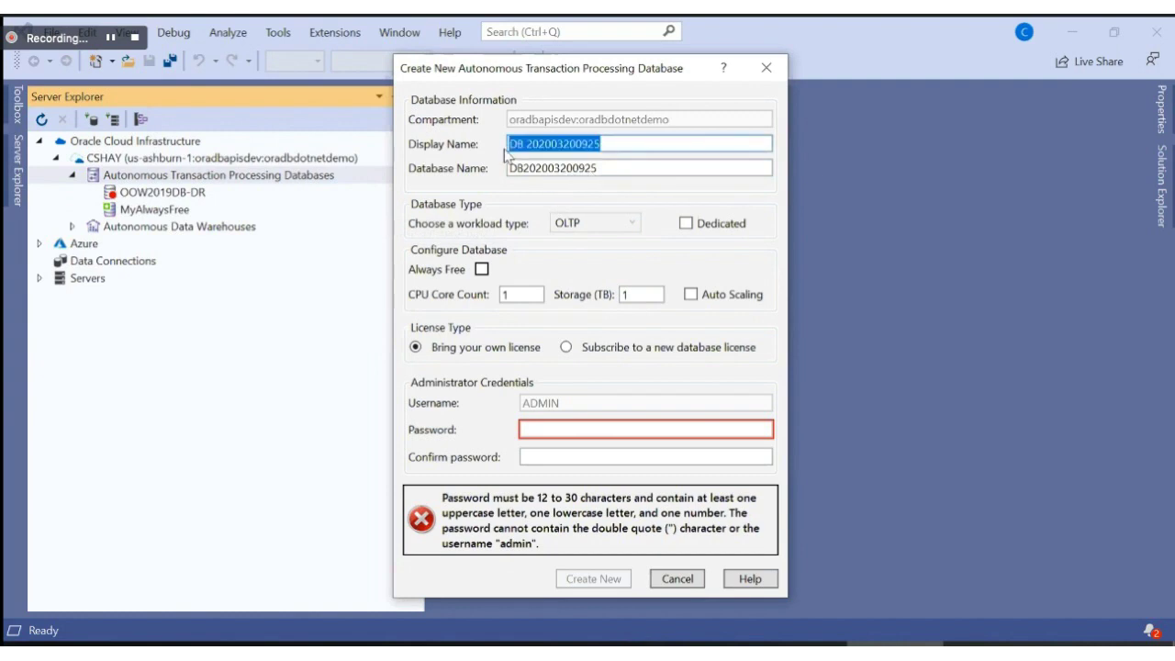
pyautogui.write('tes')
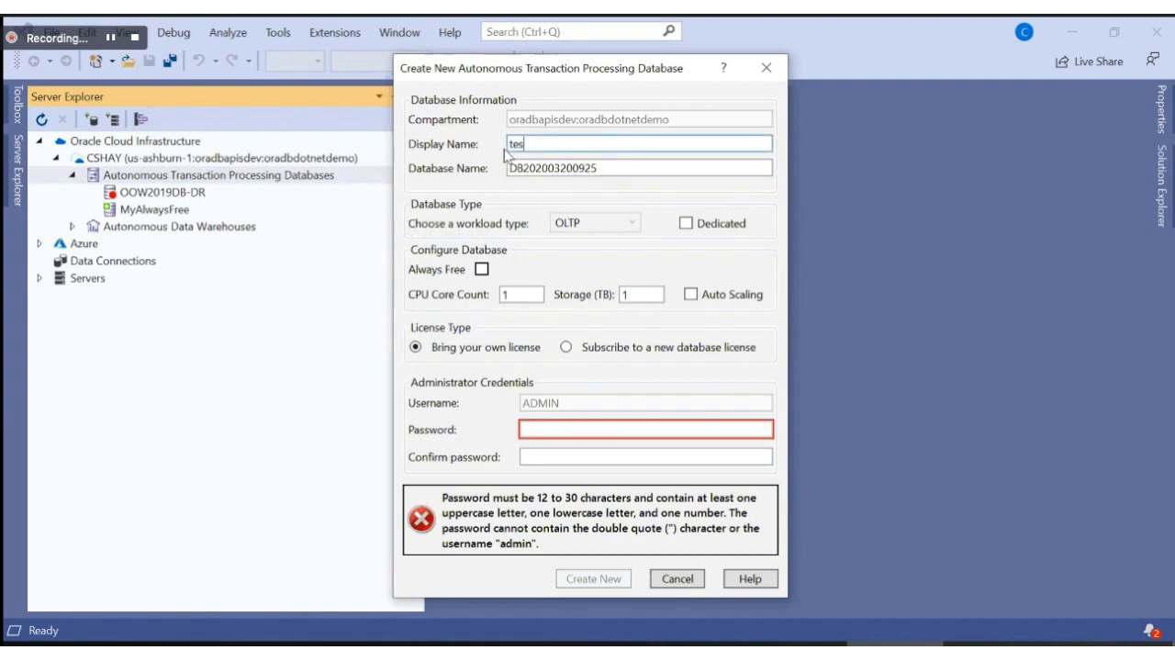
pyautogui.write('t99')
pyautogui.moveTo(621, 169); pyautogui.dragTo(491, 170)
pyautogui.write('test99')
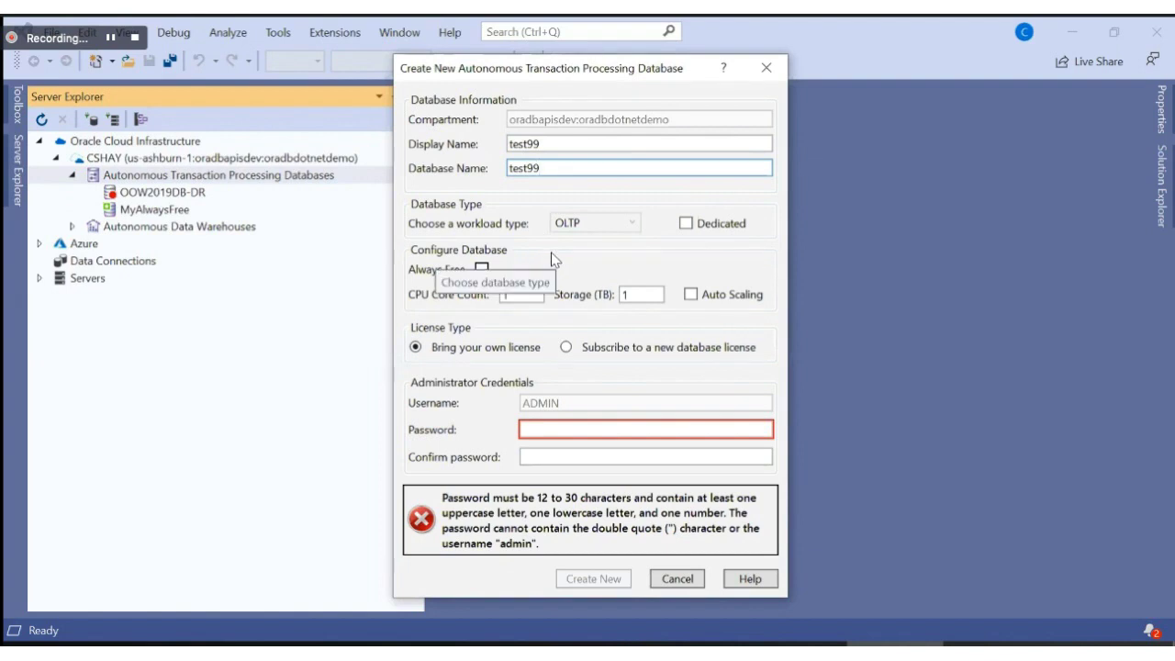
# Step: Enter and confirm the admin password, leave Always Free off, and create test99
pyautogui.click(482, 269)
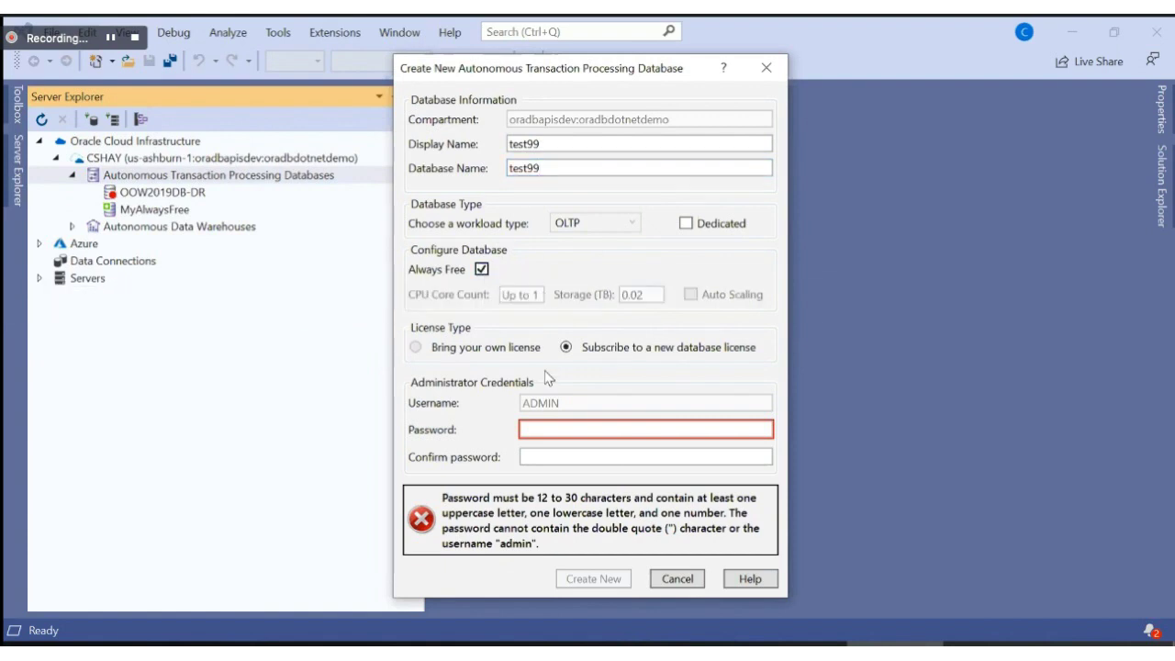
pyautogui.click(545, 424)
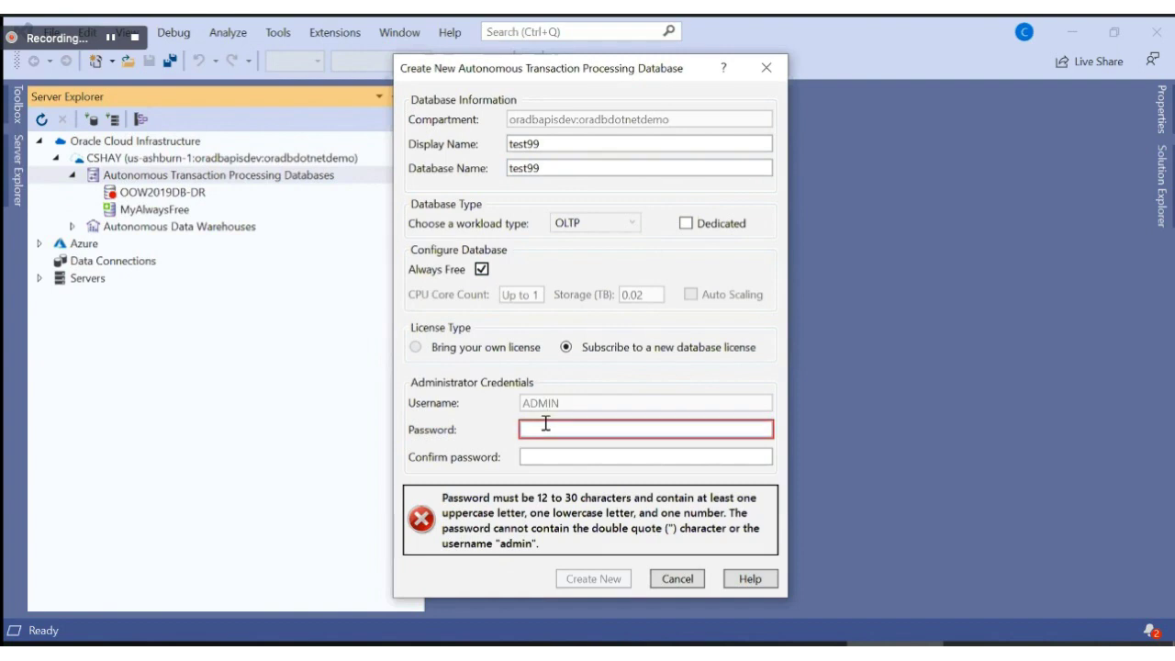
pyautogui.write('••••••••••••')
pyautogui.press('Tab')
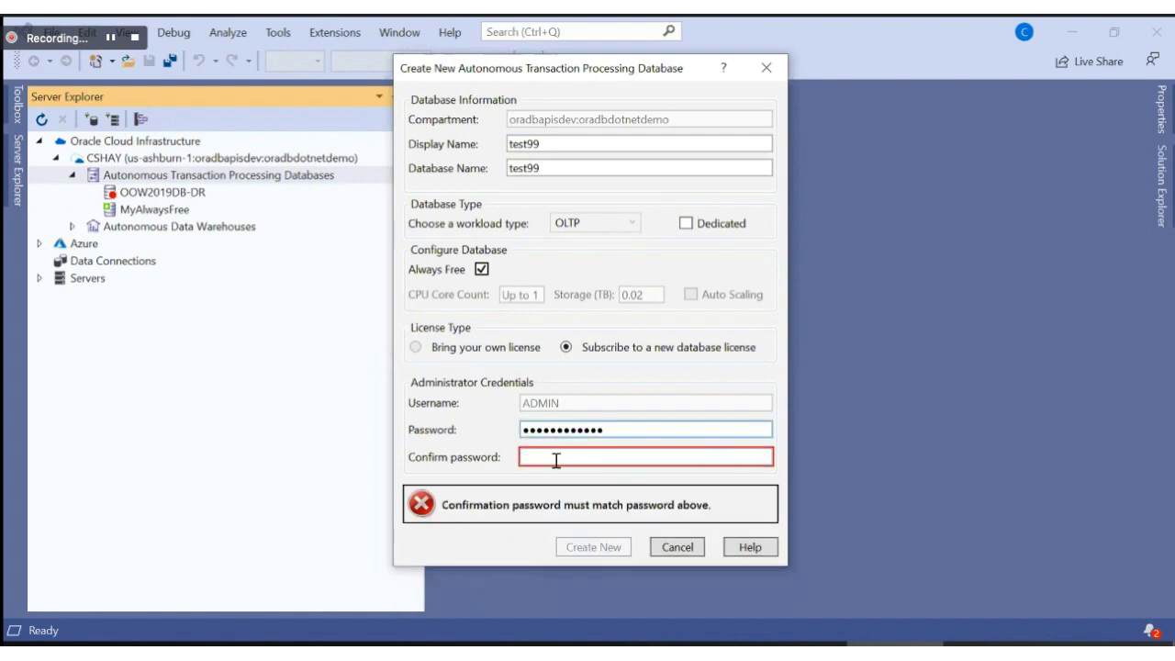
pyautogui.write('•••••••••••')
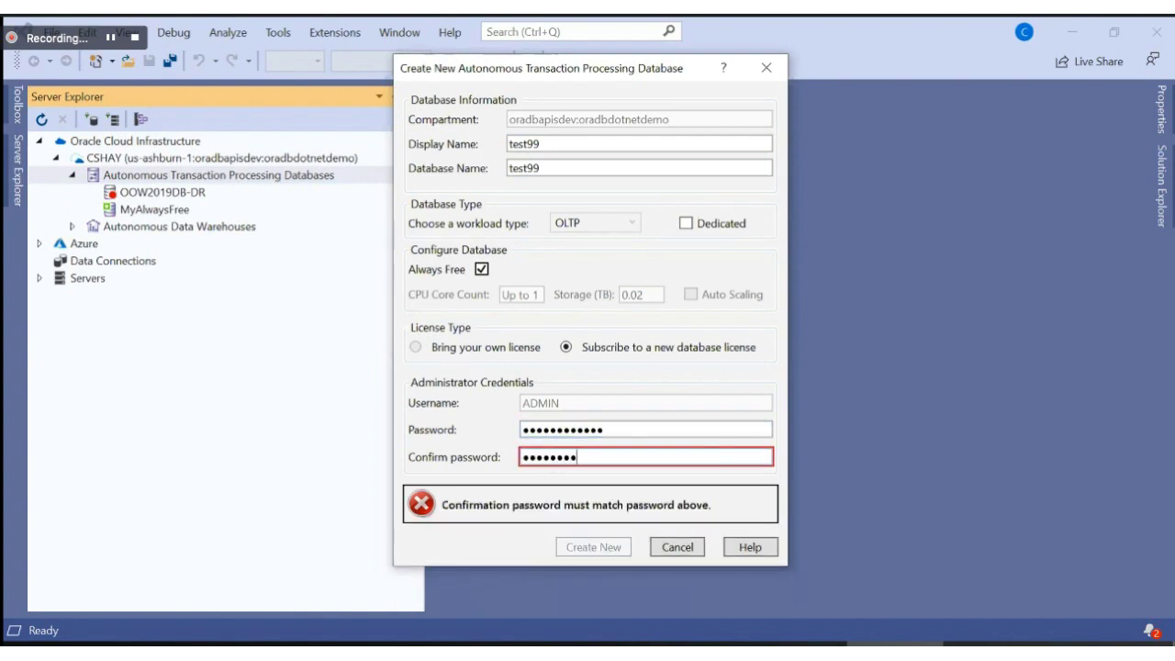
pyautogui.write('•')
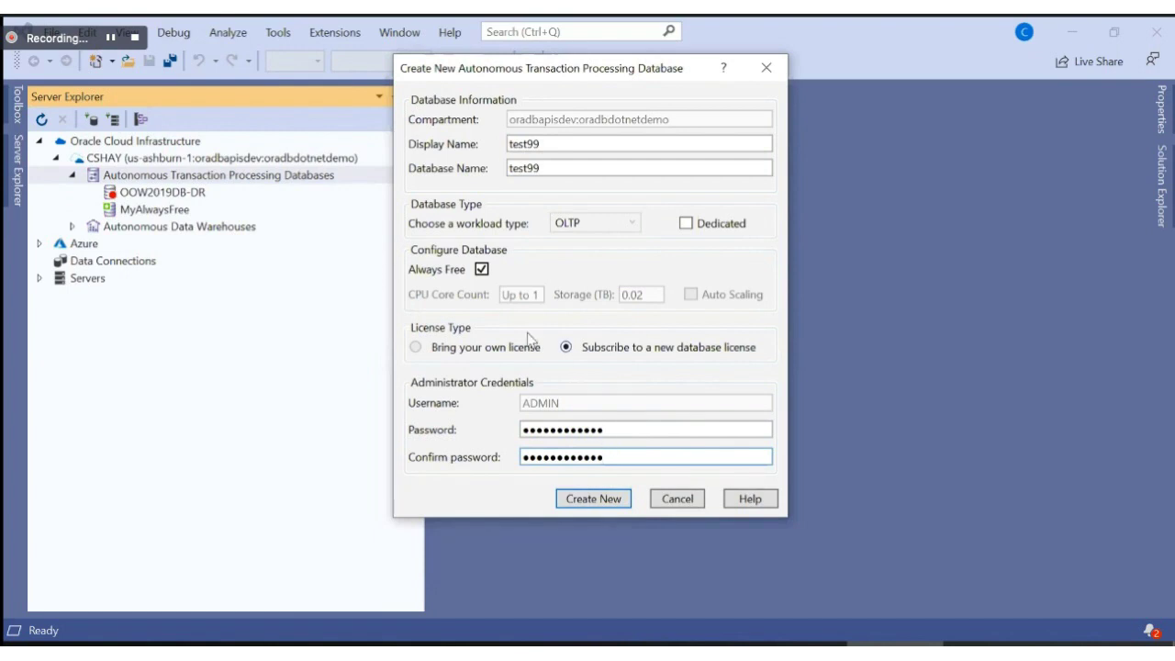
pyautogui.moveTo(489, 283)
pyautogui.click(482, 270)
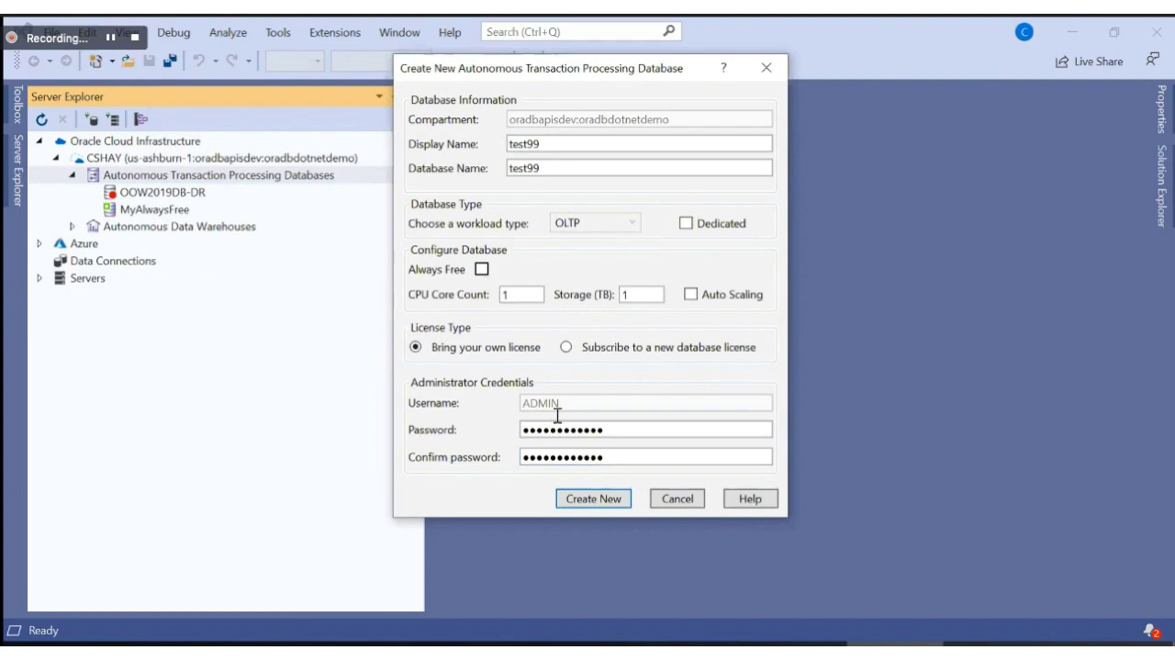
pyautogui.click(584, 500)
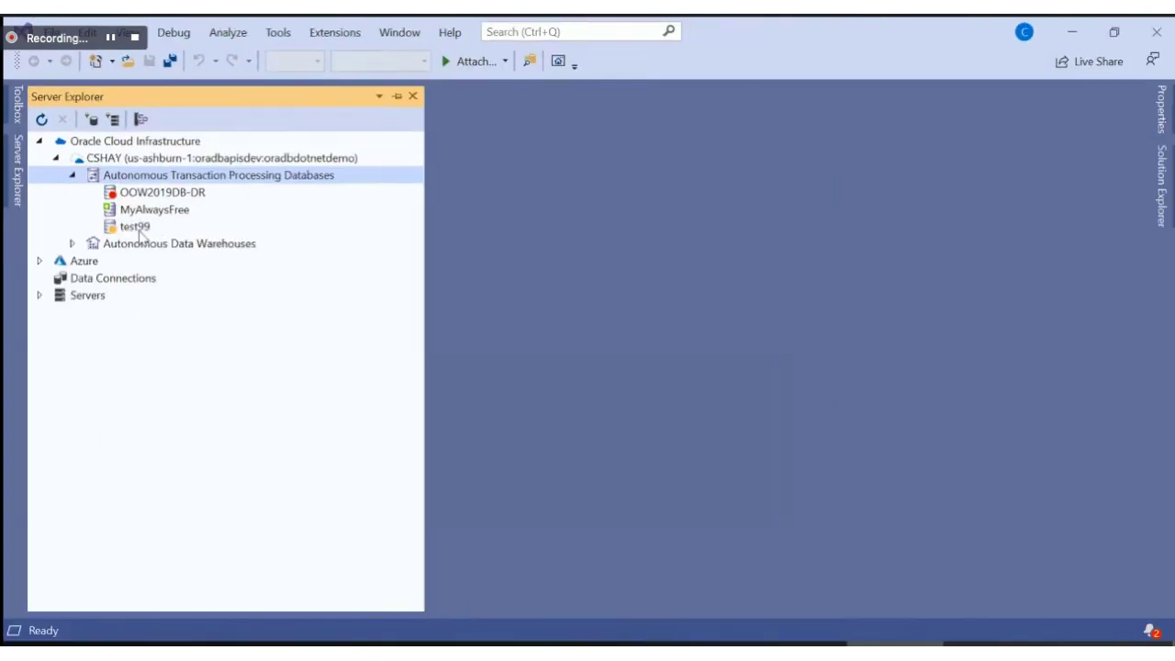
# Step: Select the newly provisioning test99 database node, then MyAlwaysFree
pyautogui.click(271, 342)
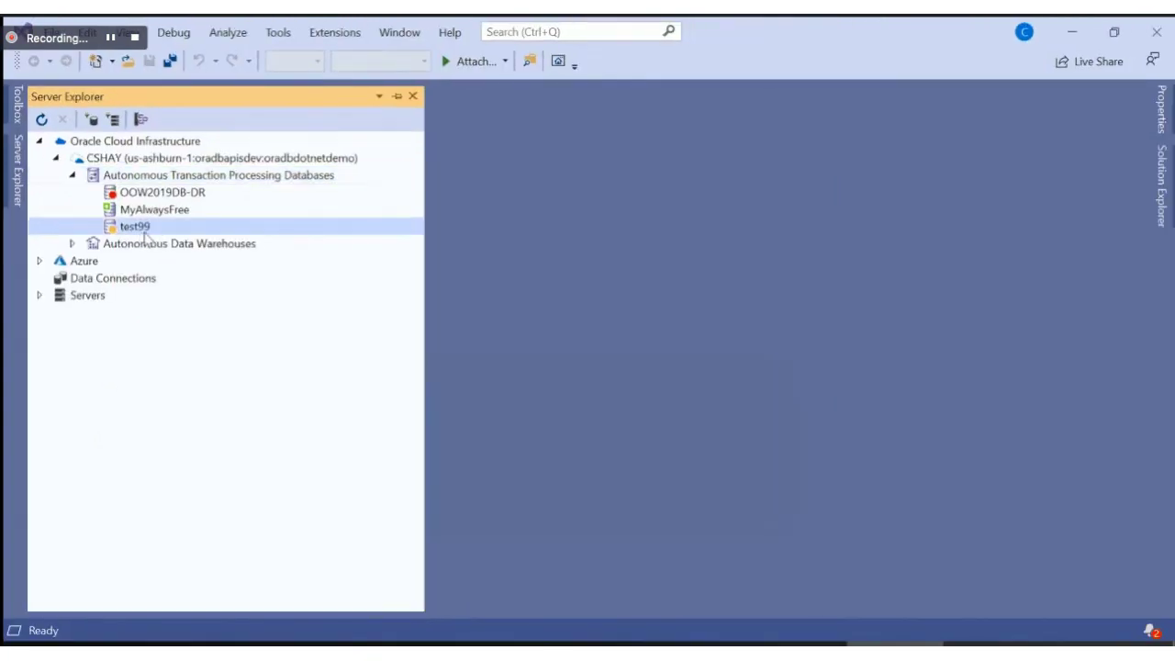
pyautogui.click(186, 211)
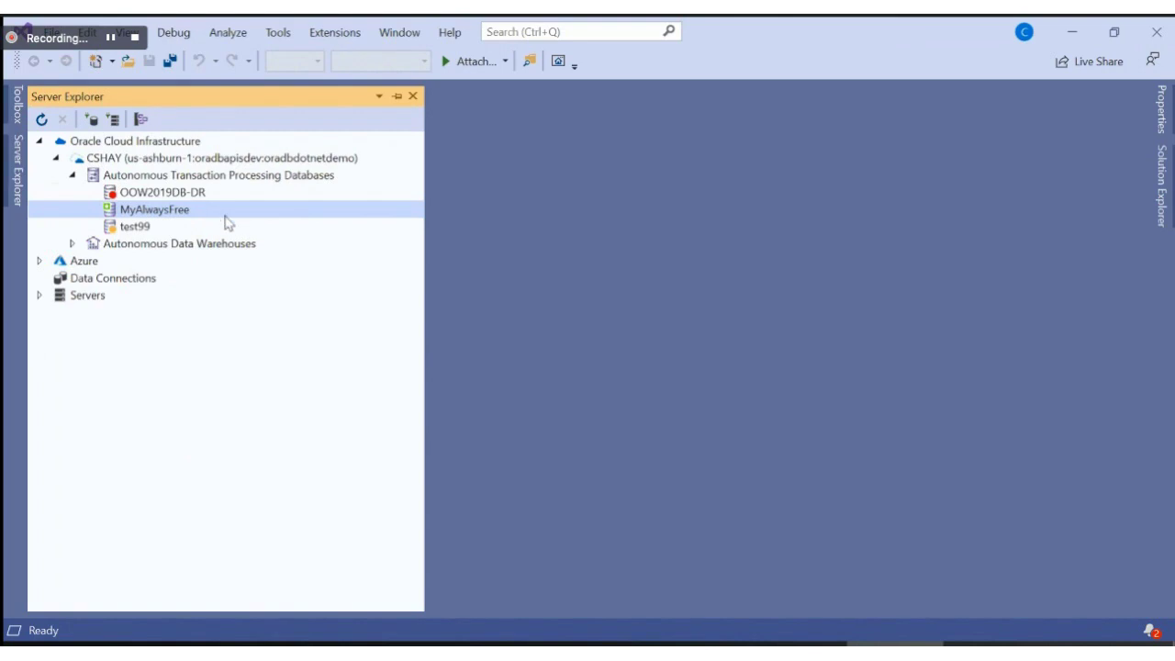
pyautogui.rightClick(220, 217)
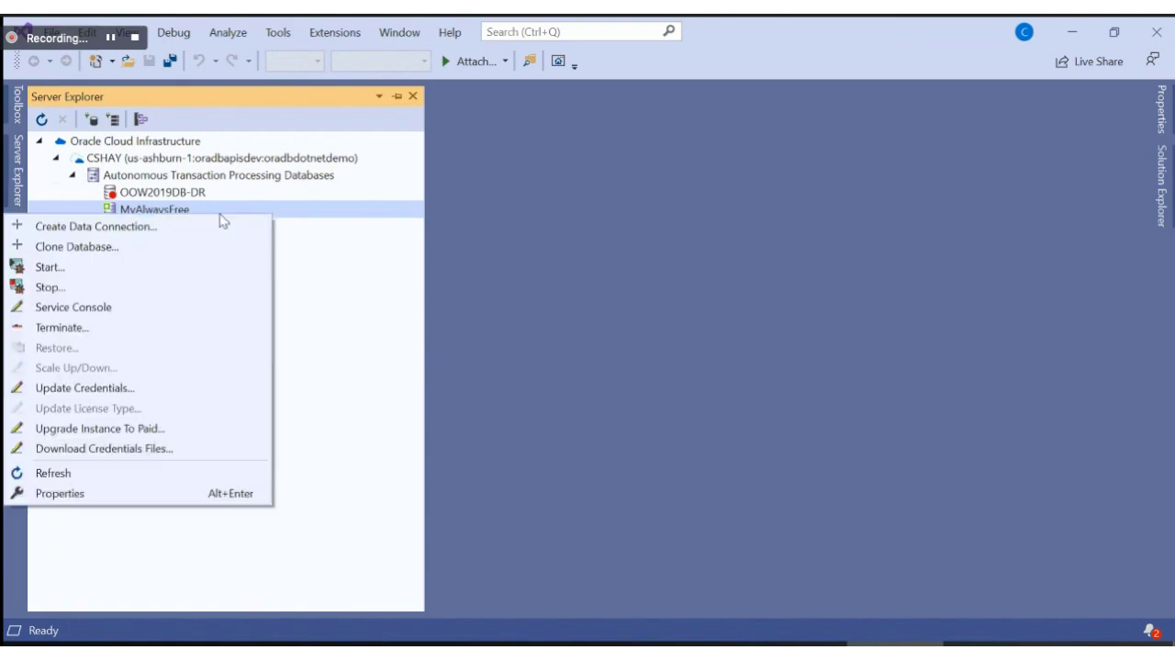
pyautogui.rightClick(340, 221)
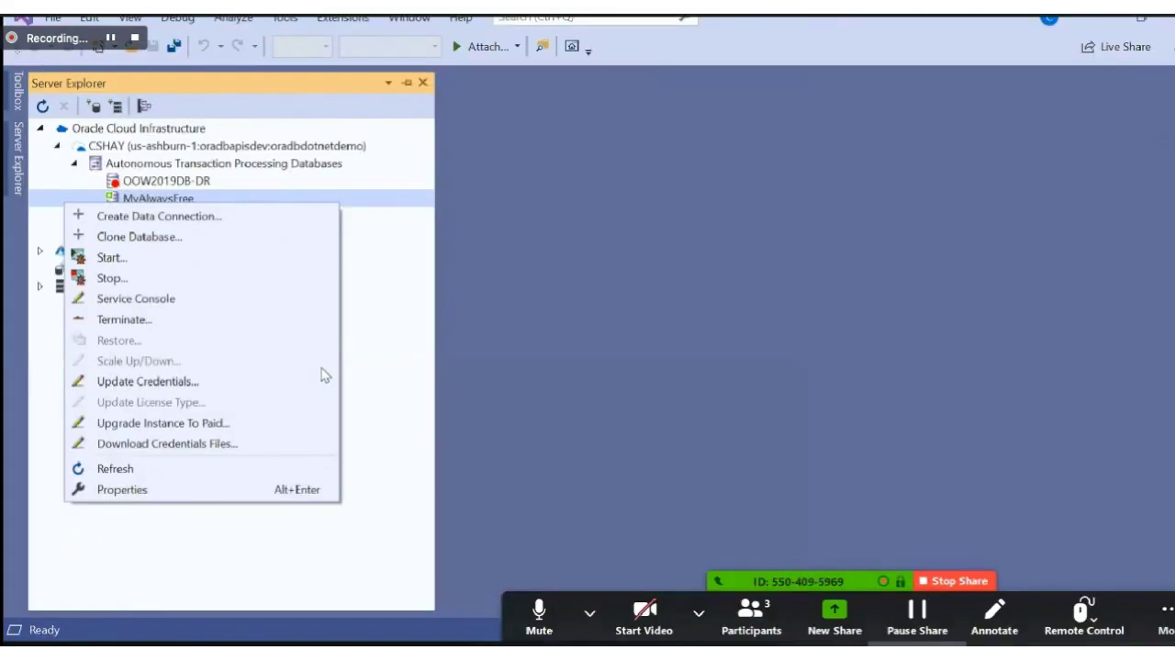
pyautogui.press('Escape')
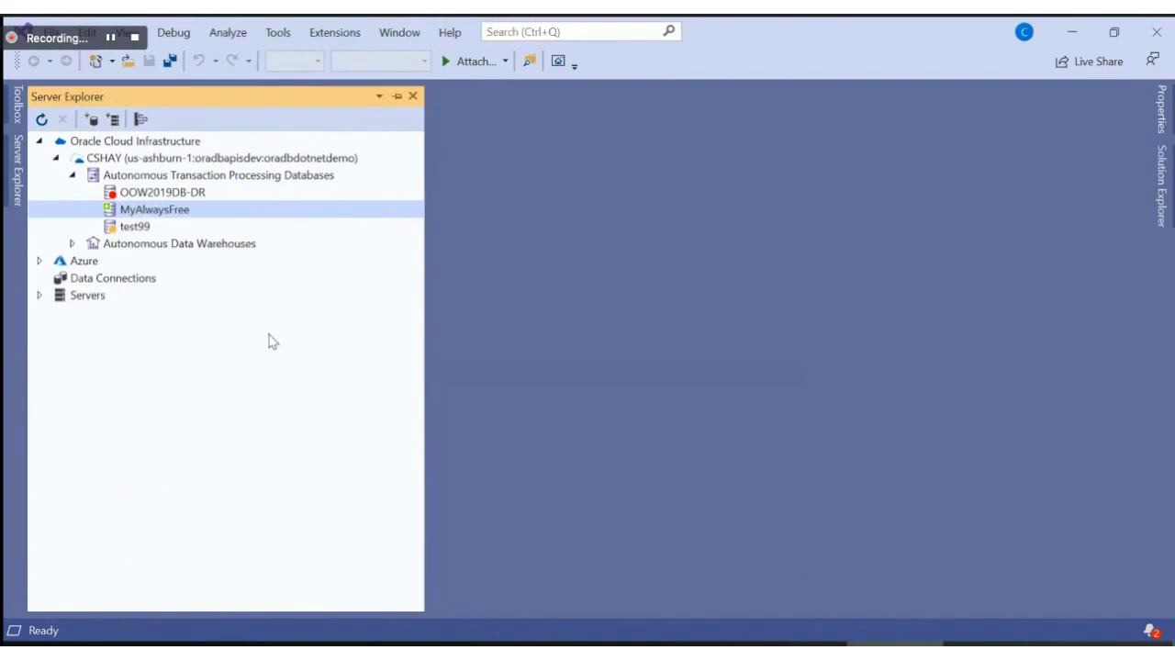
pyautogui.rightClick(226, 214)
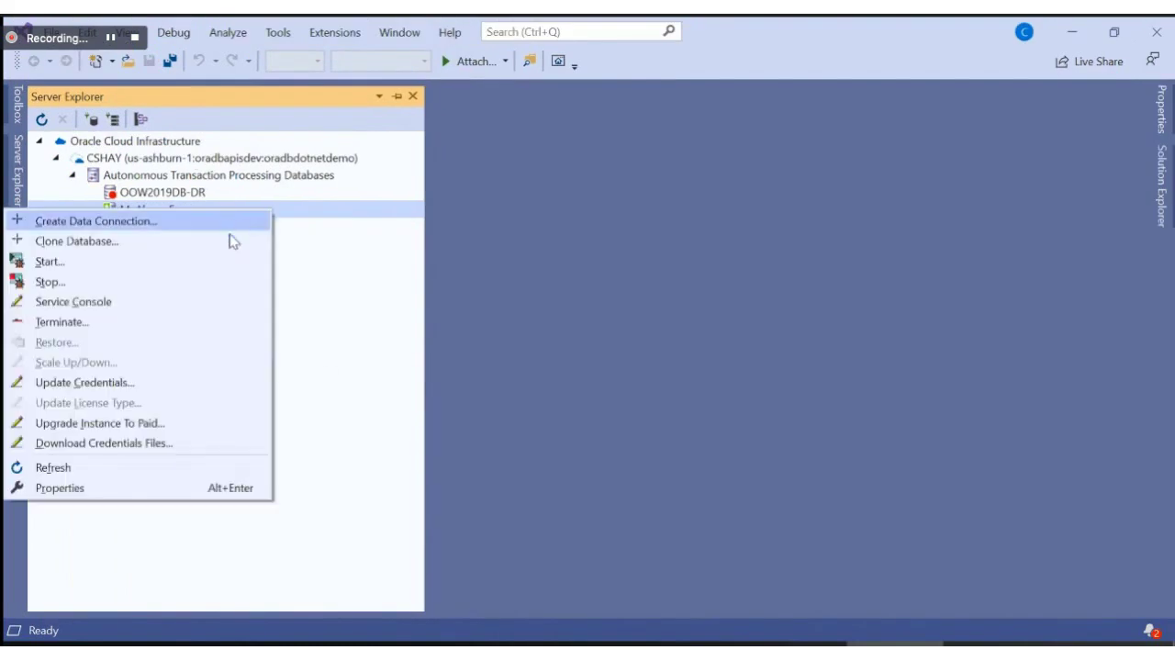
pyautogui.click(231, 248)
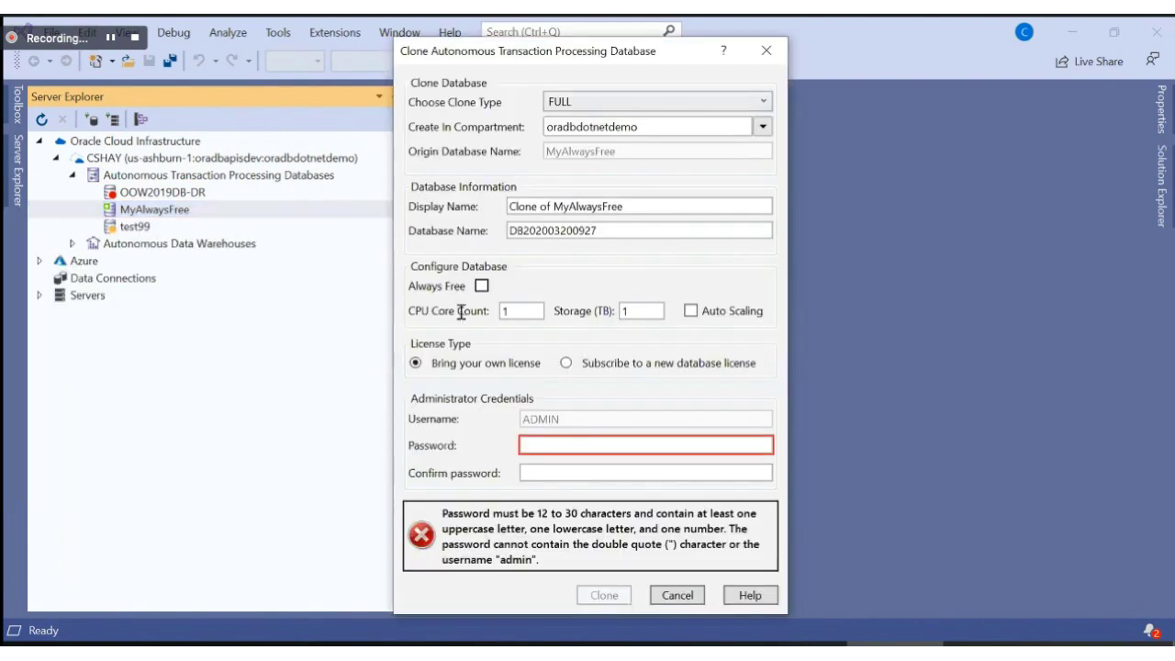
pyautogui.click(537, 310)
pyautogui.moveTo(590, 66); pyautogui.dragTo(441, 28)
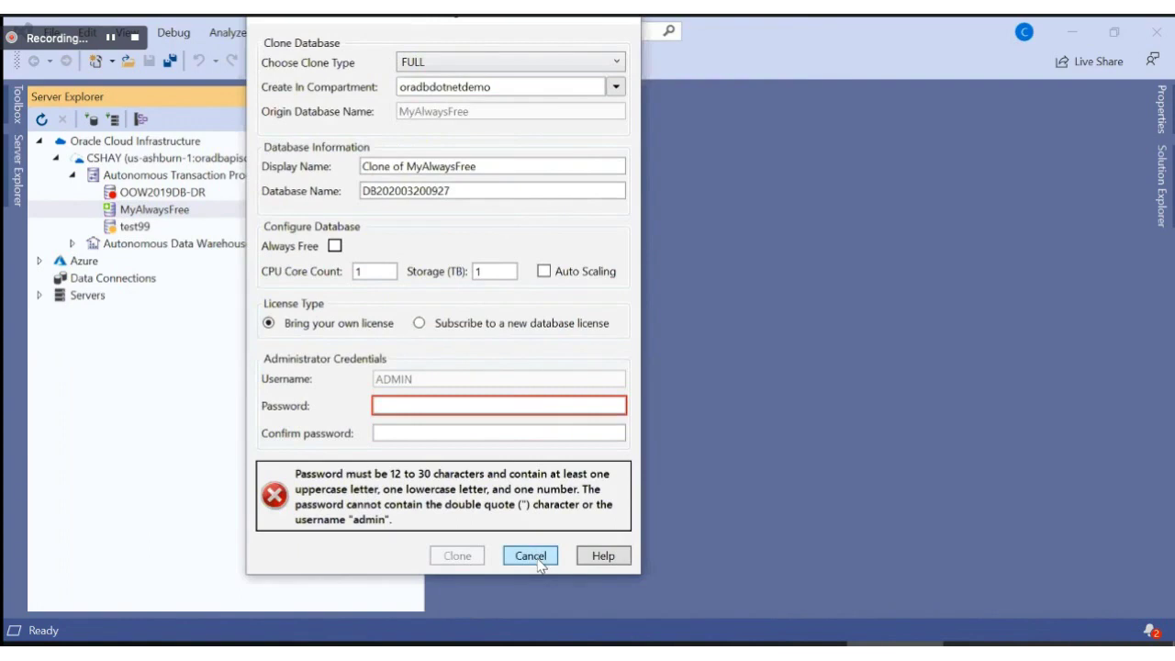
pyautogui.click(532, 556)
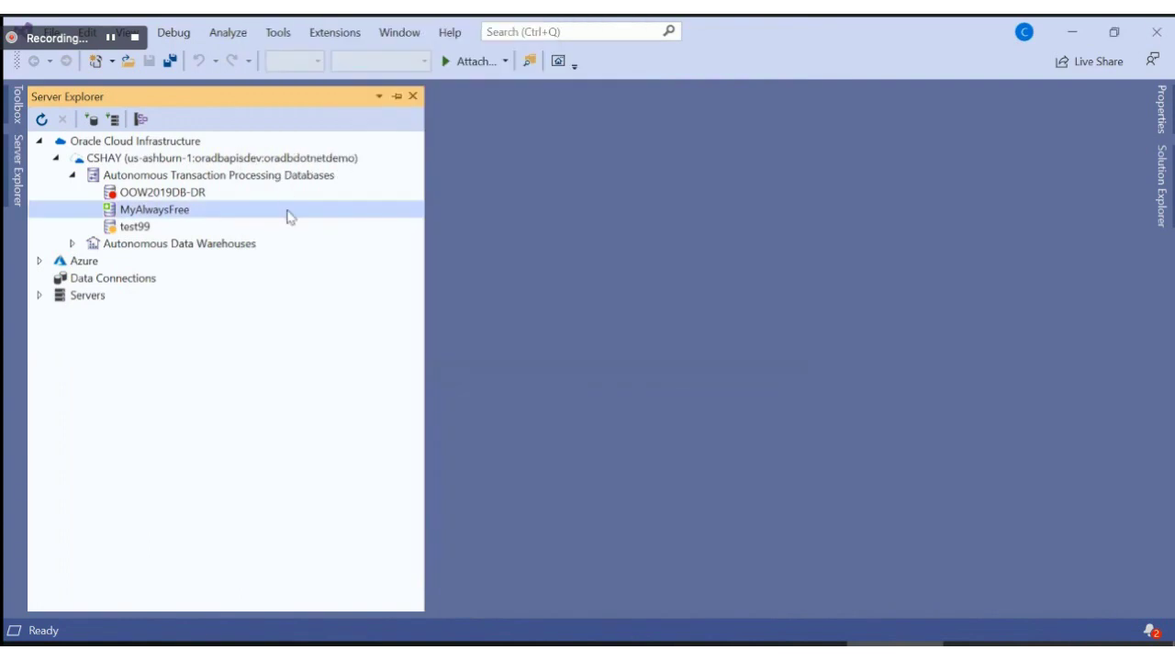
pyautogui.rightClick(287, 215)
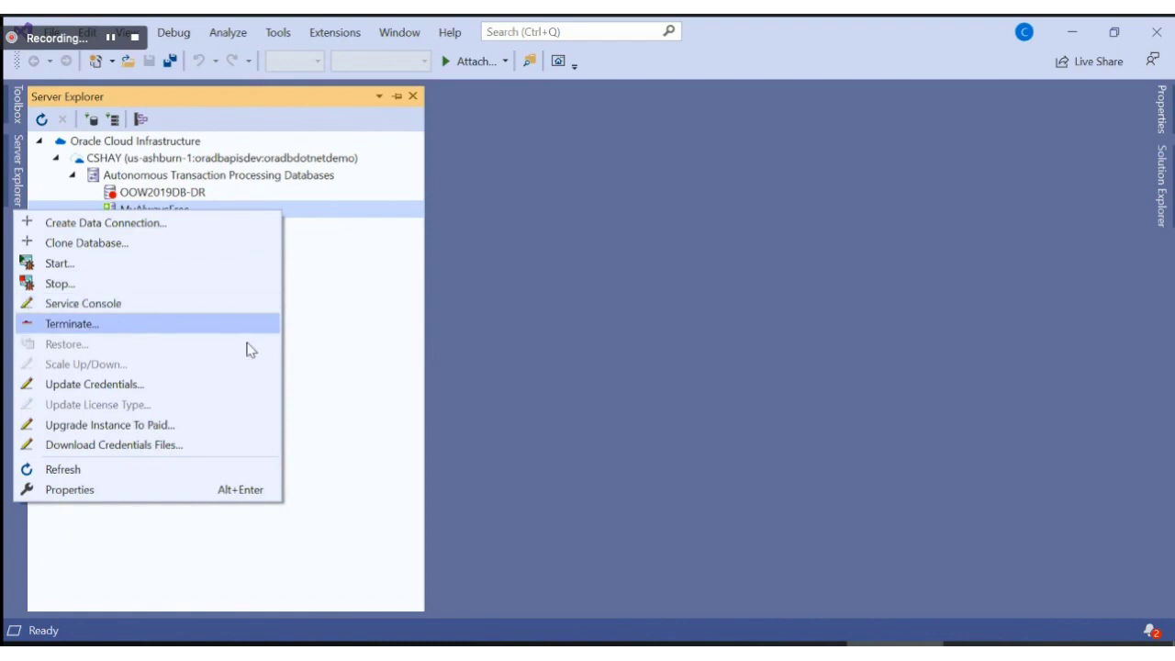
pyautogui.click(237, 387)
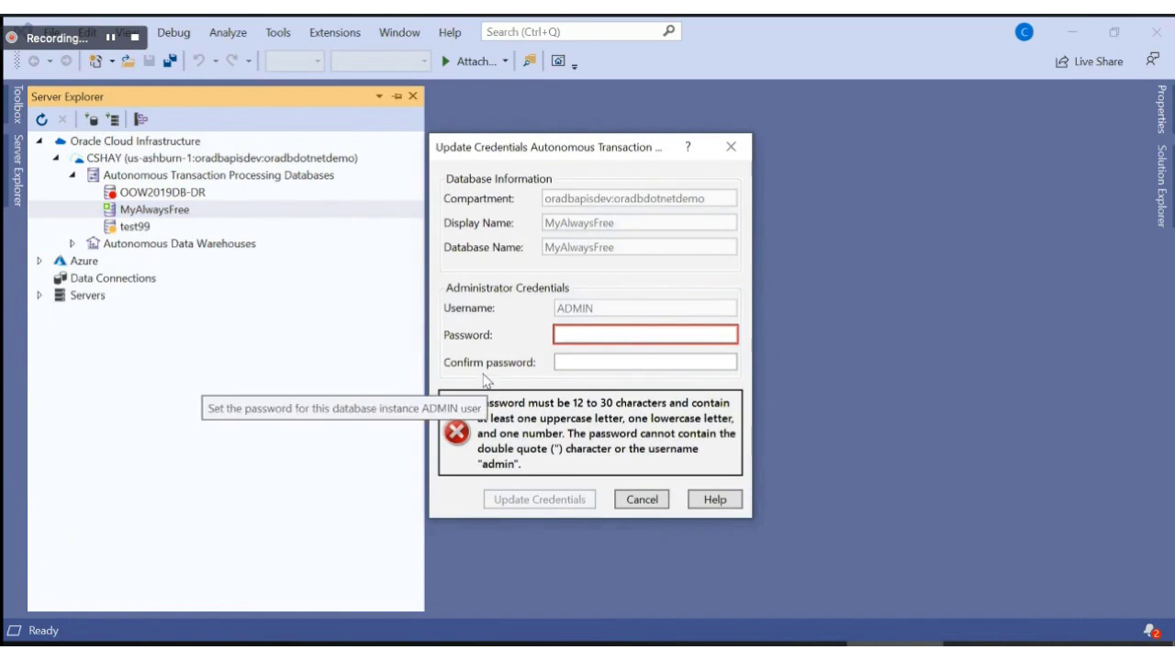
pyautogui.click(641, 499)
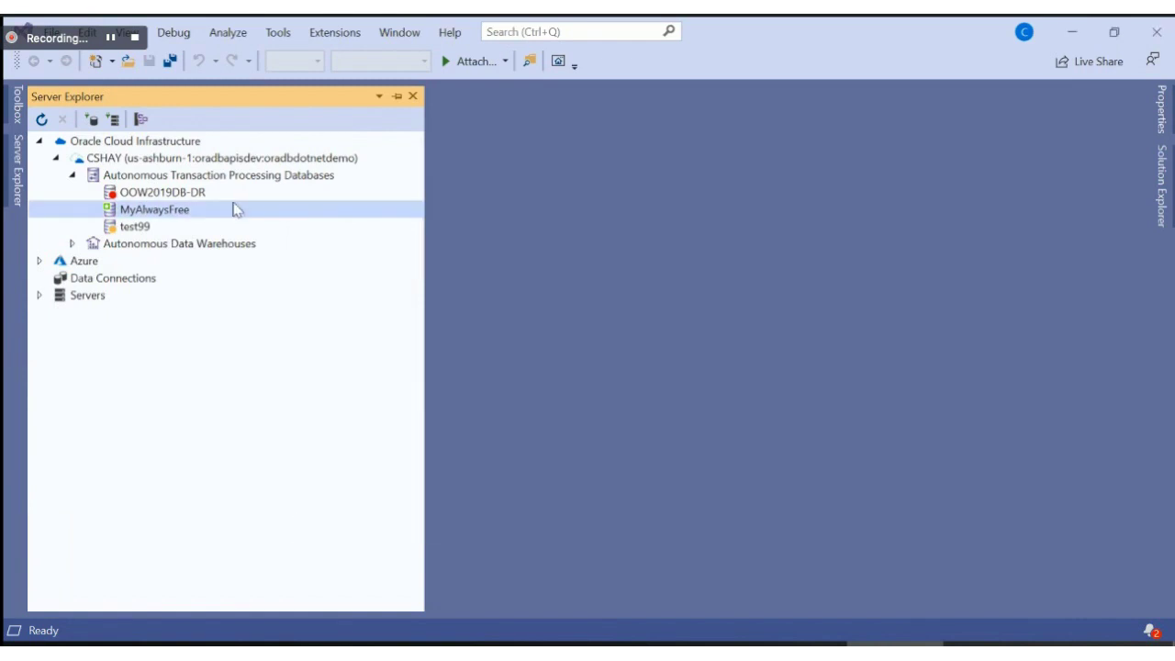
pyautogui.rightClick(225, 213)
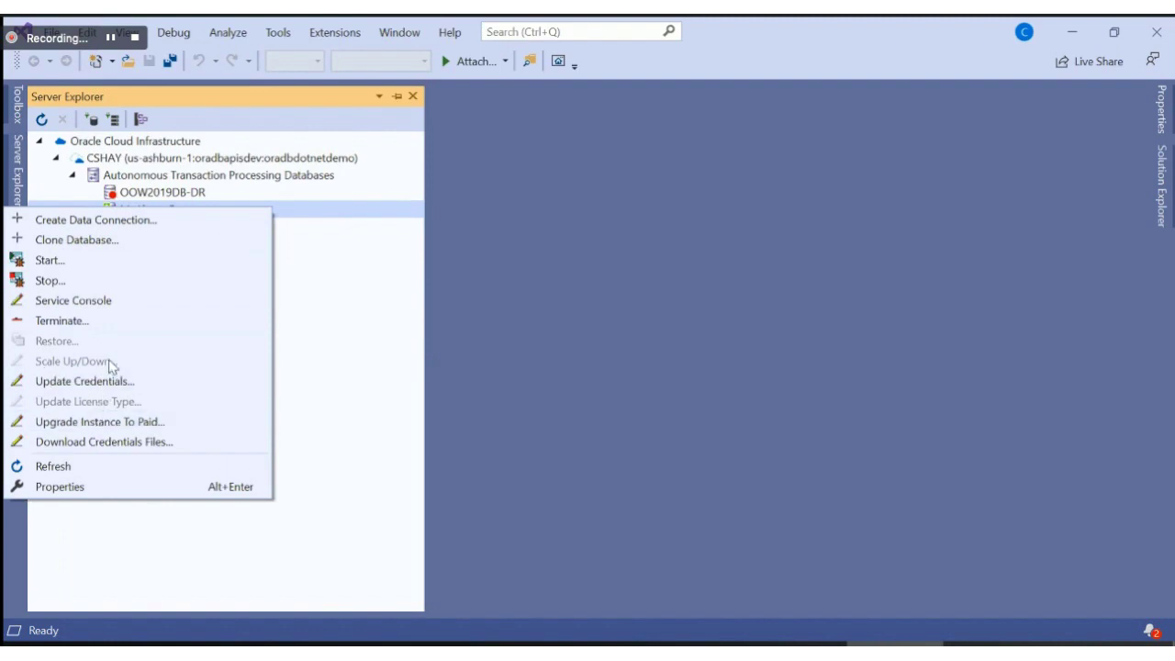
# Step: Create a data connection for MyAlwaysFree and continue with downloading its credentials files
pyautogui.click(341, 401)
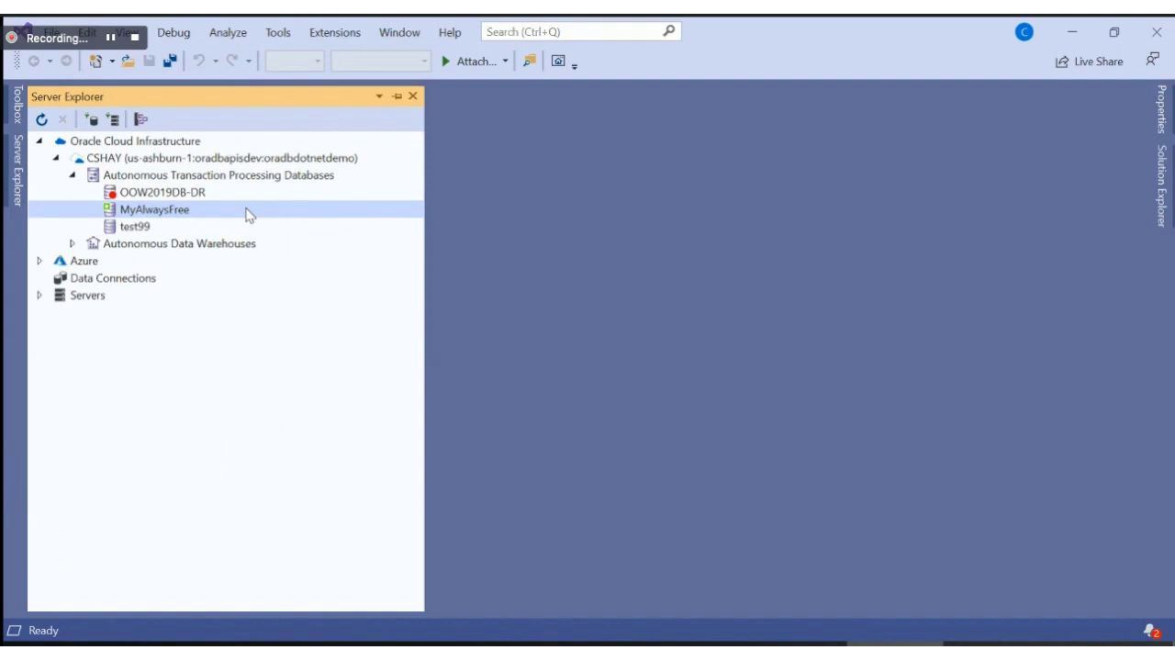
pyautogui.rightClick(250, 217)
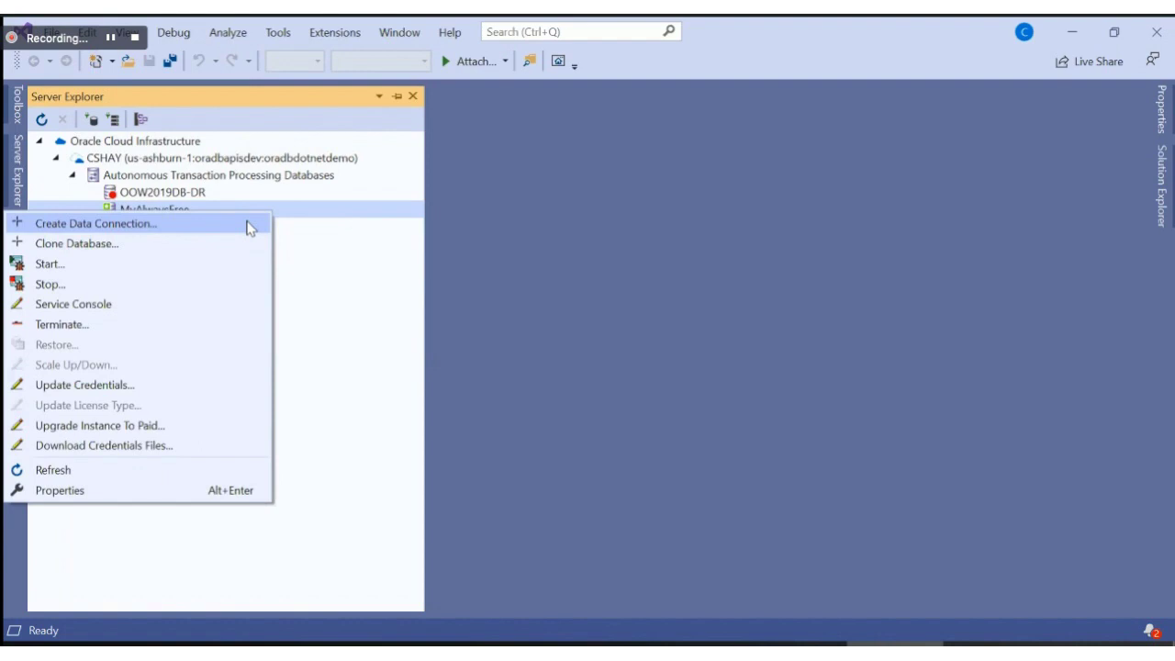
pyautogui.click(358, 261)
pyautogui.click(119, 287)
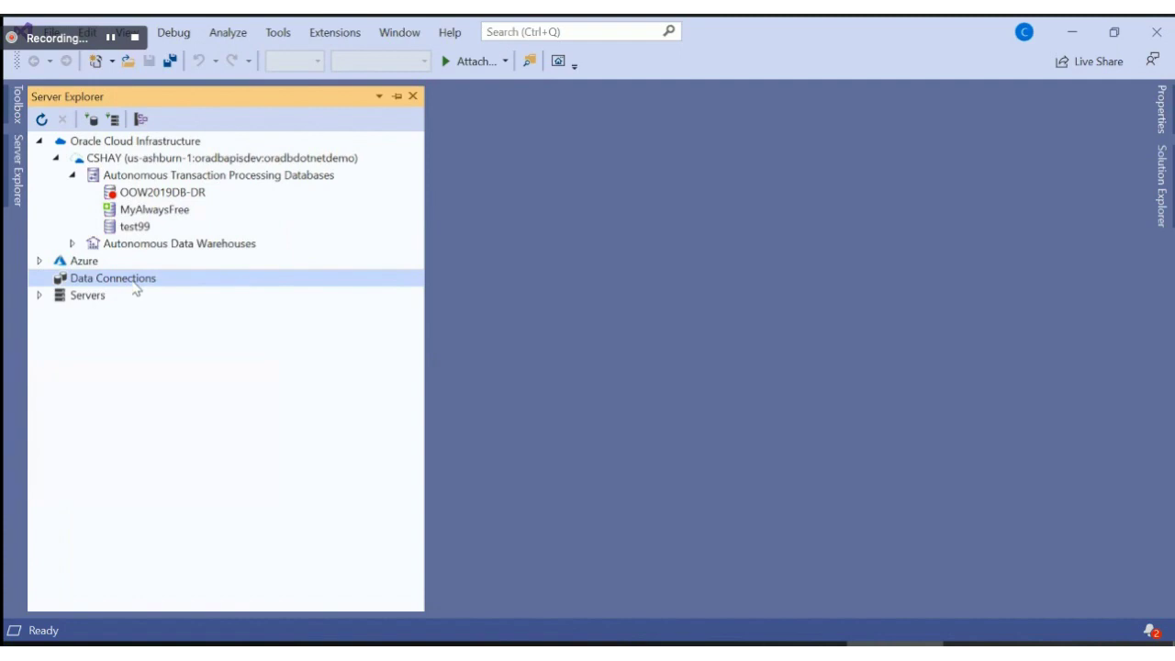
pyautogui.click(208, 212)
pyautogui.rightClick(237, 210)
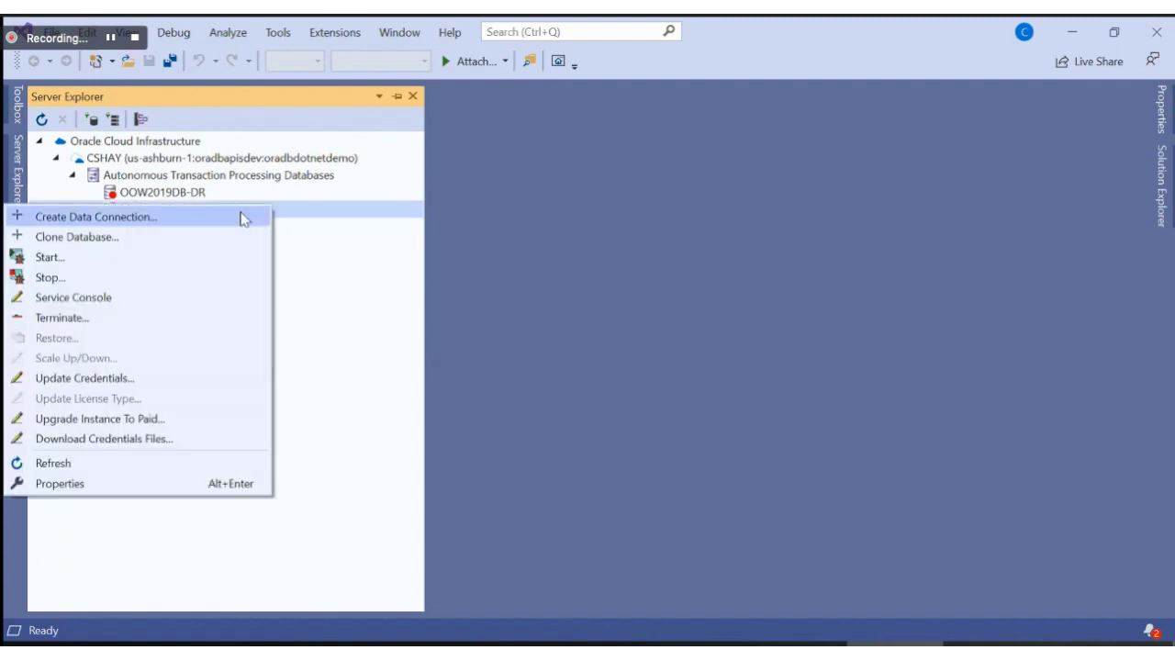
pyautogui.click(243, 219)
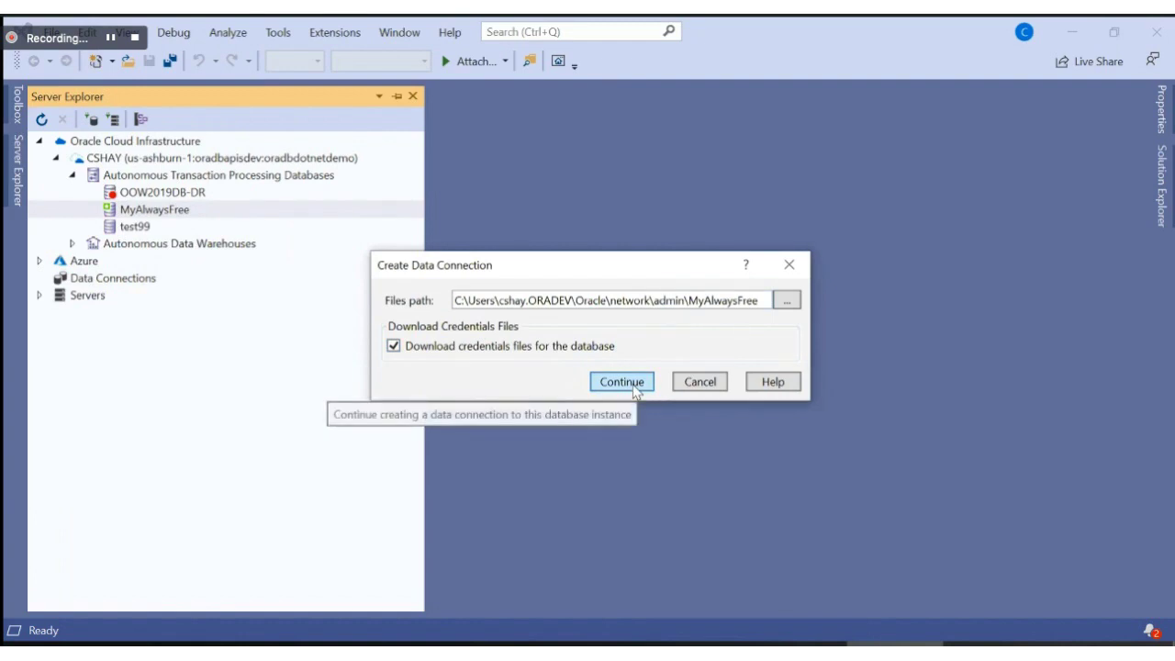
pyautogui.click(633, 391)
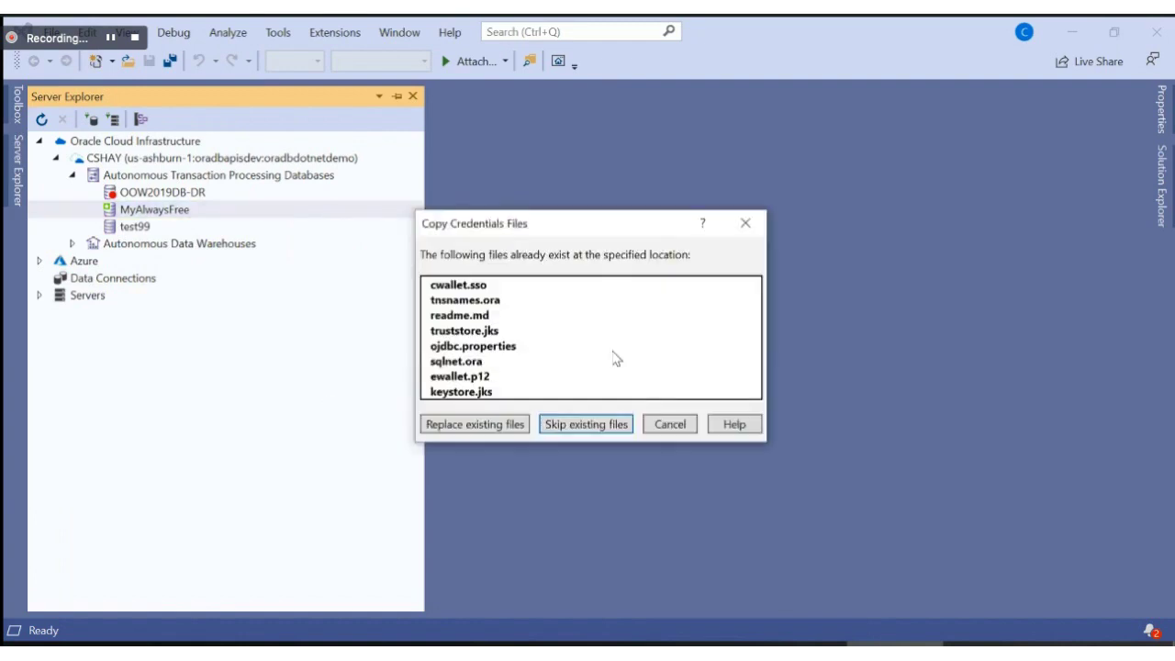
# Step: Replace the existing credentials files and review the TNS admin and wallet file paths
pyautogui.click(476, 425)
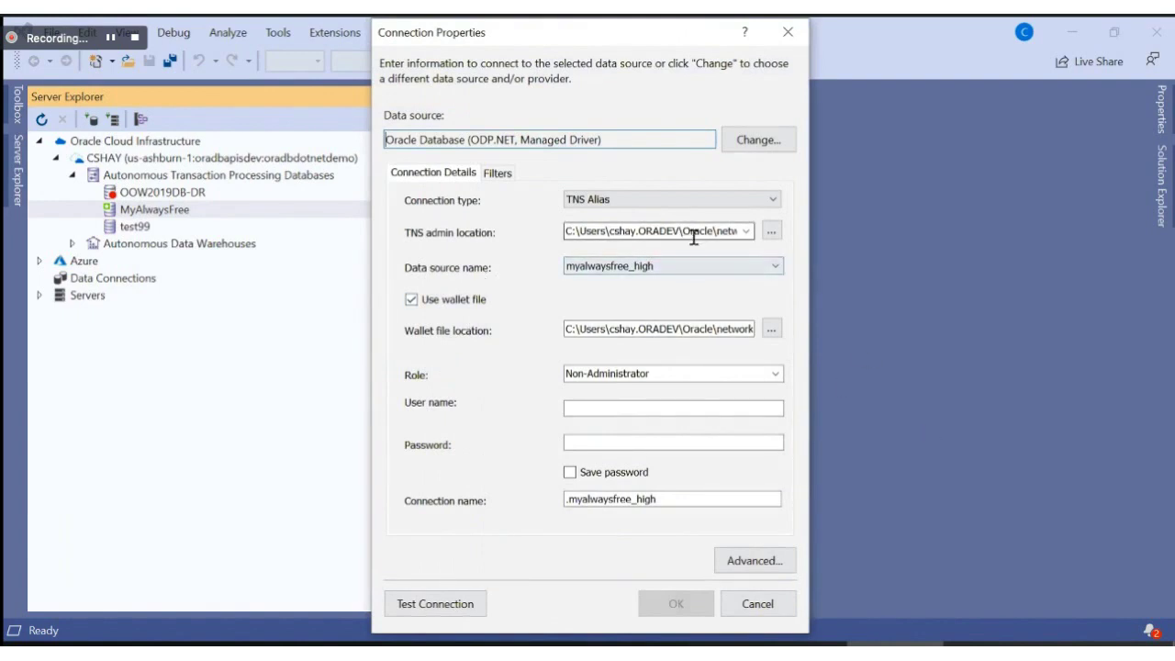
pyautogui.doubleClick(569, 233)
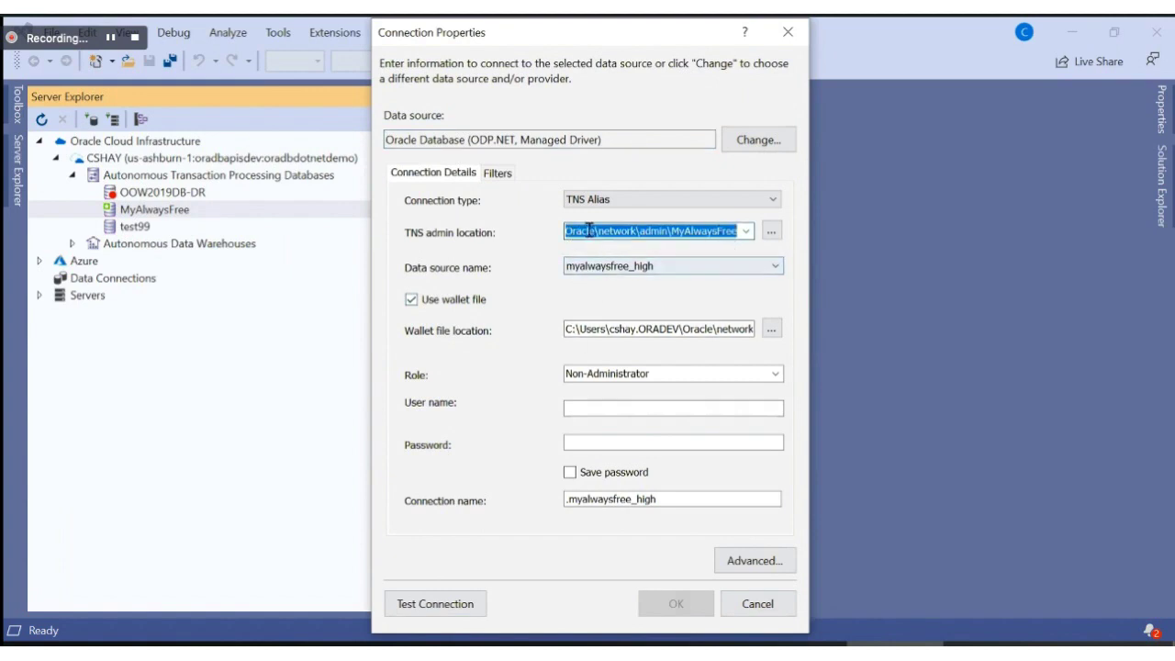
pyautogui.click(569, 327)
pyautogui.moveTo(571, 328); pyautogui.dragTo(725, 329)
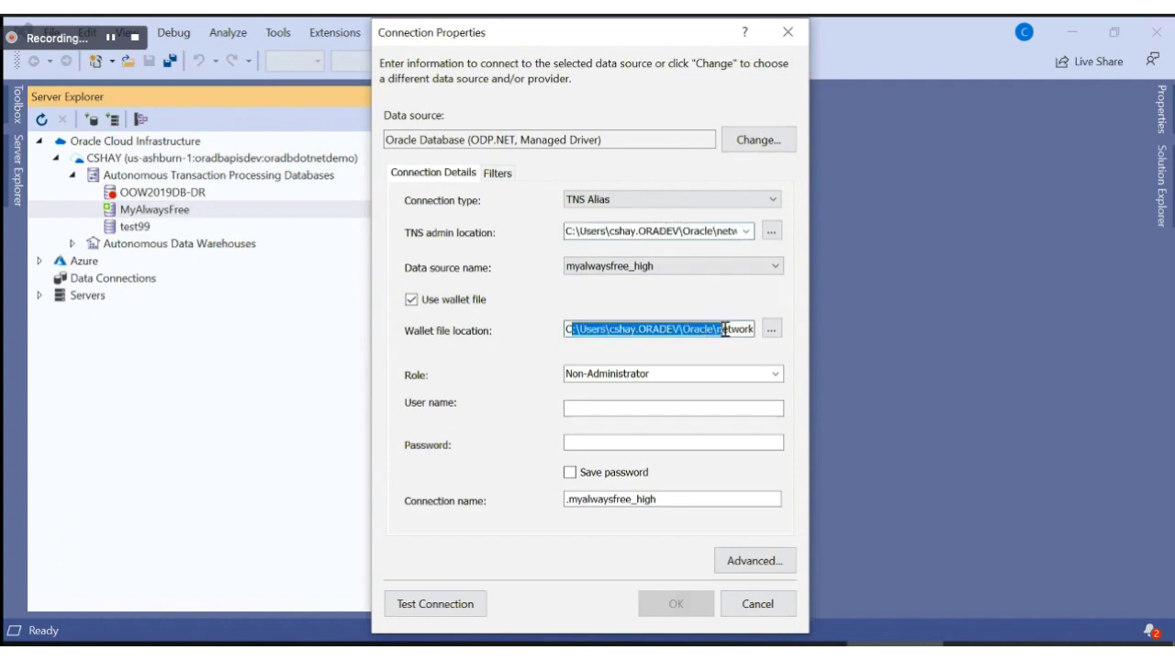
pyautogui.click(649, 327)
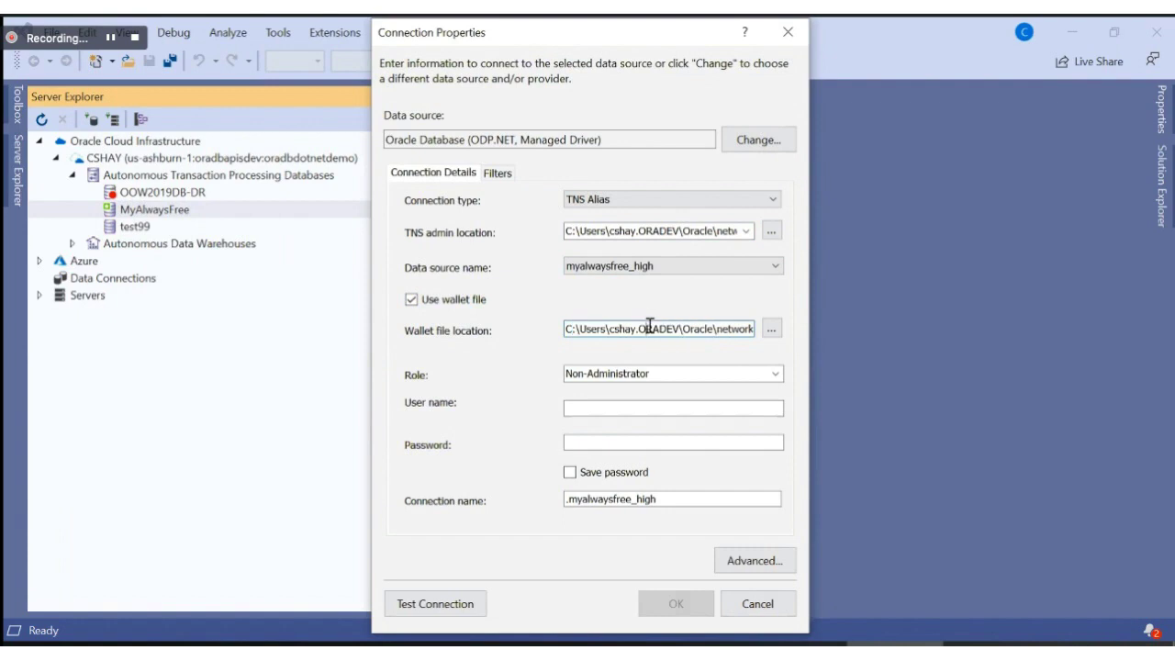
pyautogui.moveTo(586, 327); pyautogui.dragTo(891, 327)
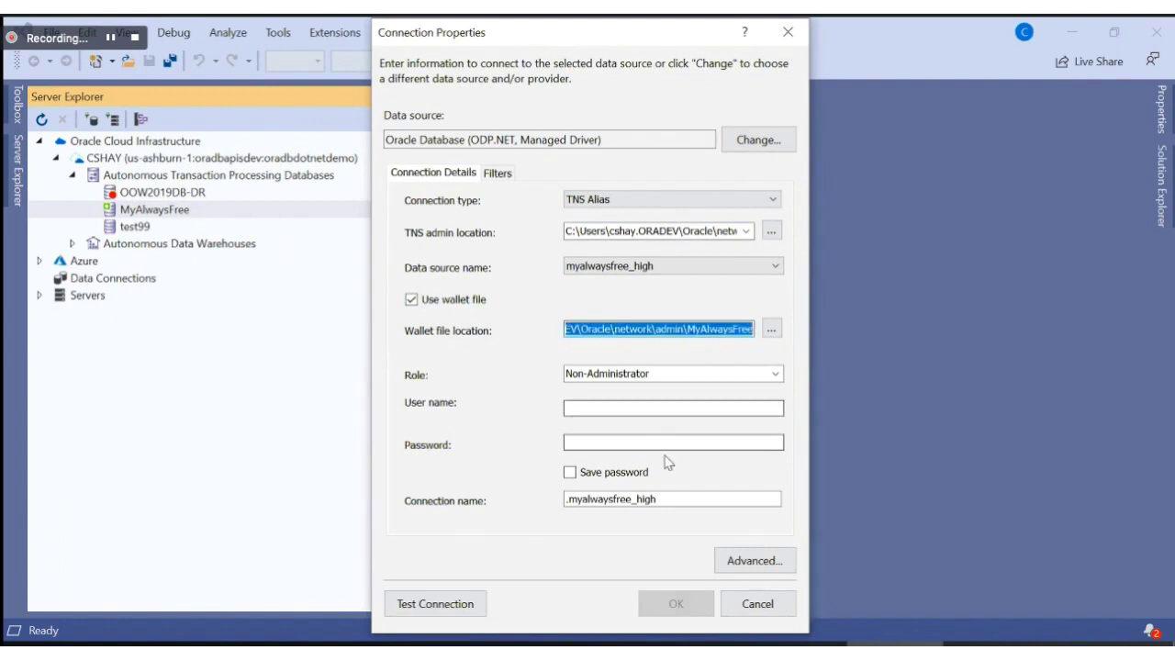
# Step: Connect as user HR with its password and confirm the connection
pyautogui.click(591, 406)
pyautogui.write('HR')
pyautogui.press('Tab')
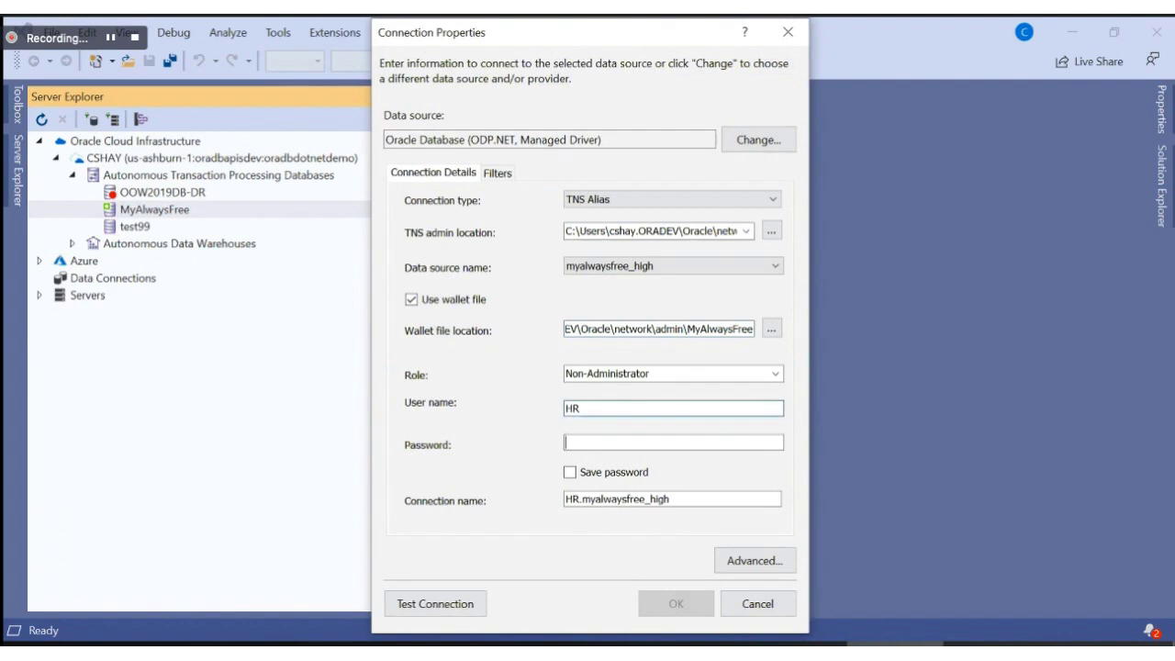
pyautogui.write('************')
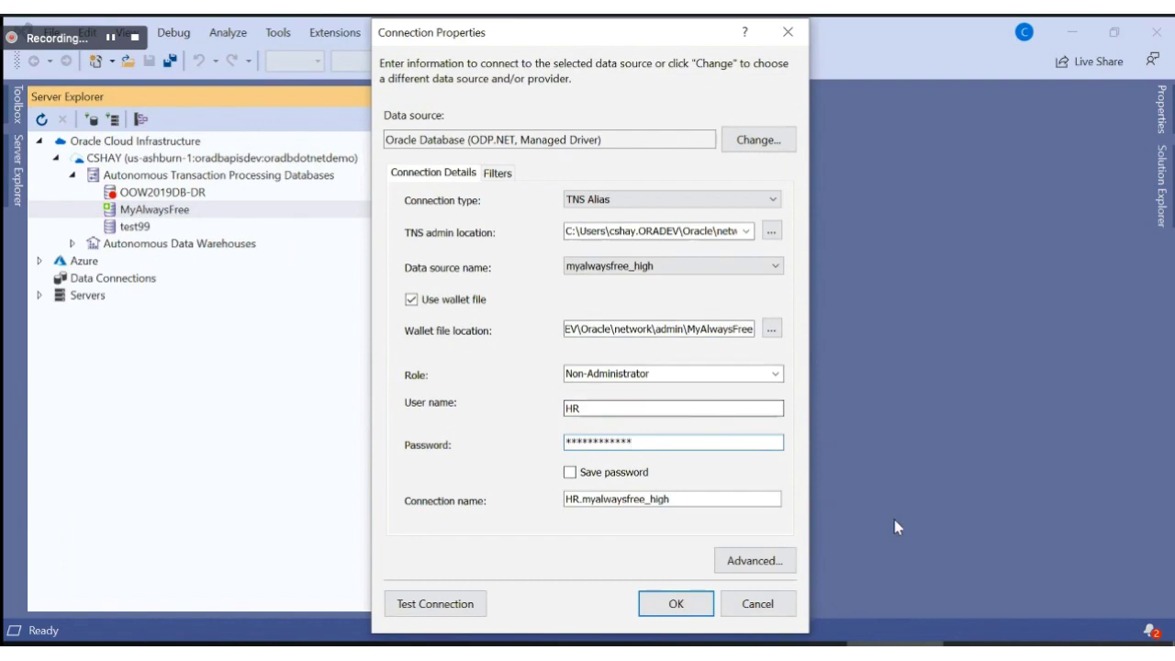
pyautogui.click(685, 606)
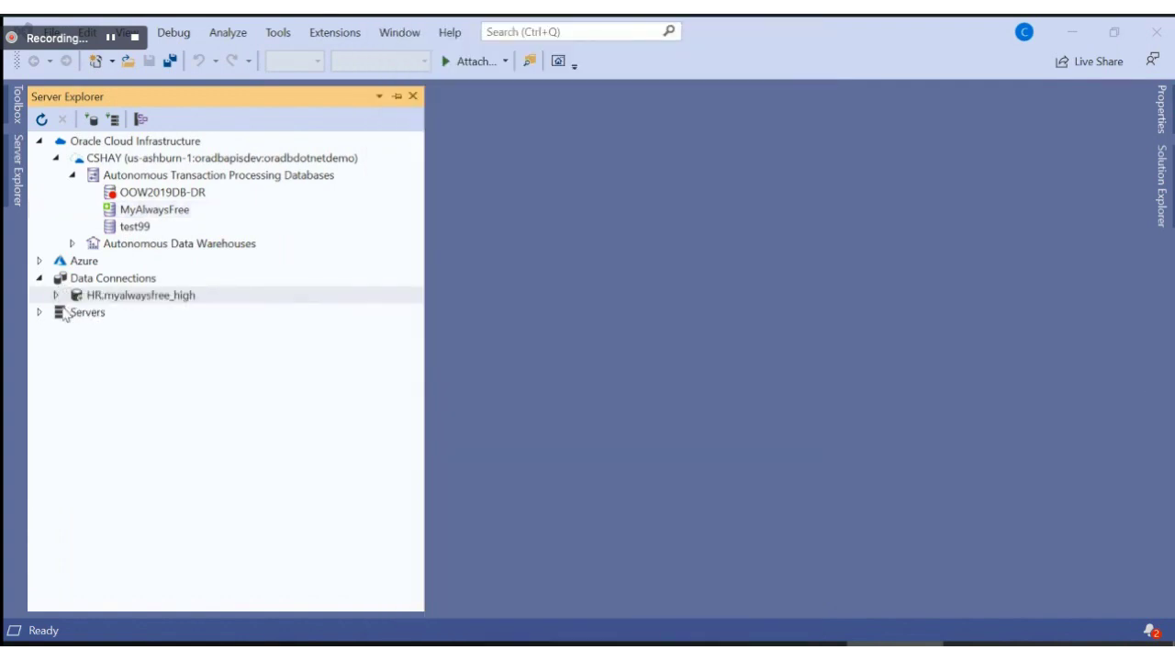
# Step: Expand HR.myalwaysfree_high > Tables > Relational Tables and select EMPLOYEES
pyautogui.click(57, 297)
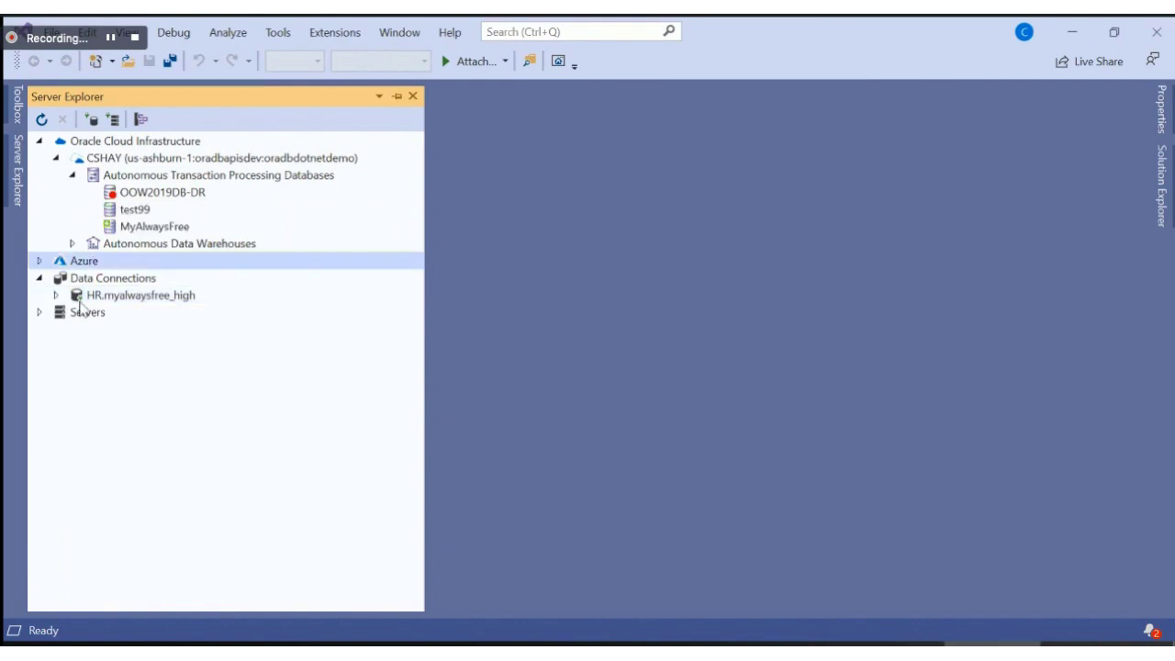
pyautogui.click(57, 296)
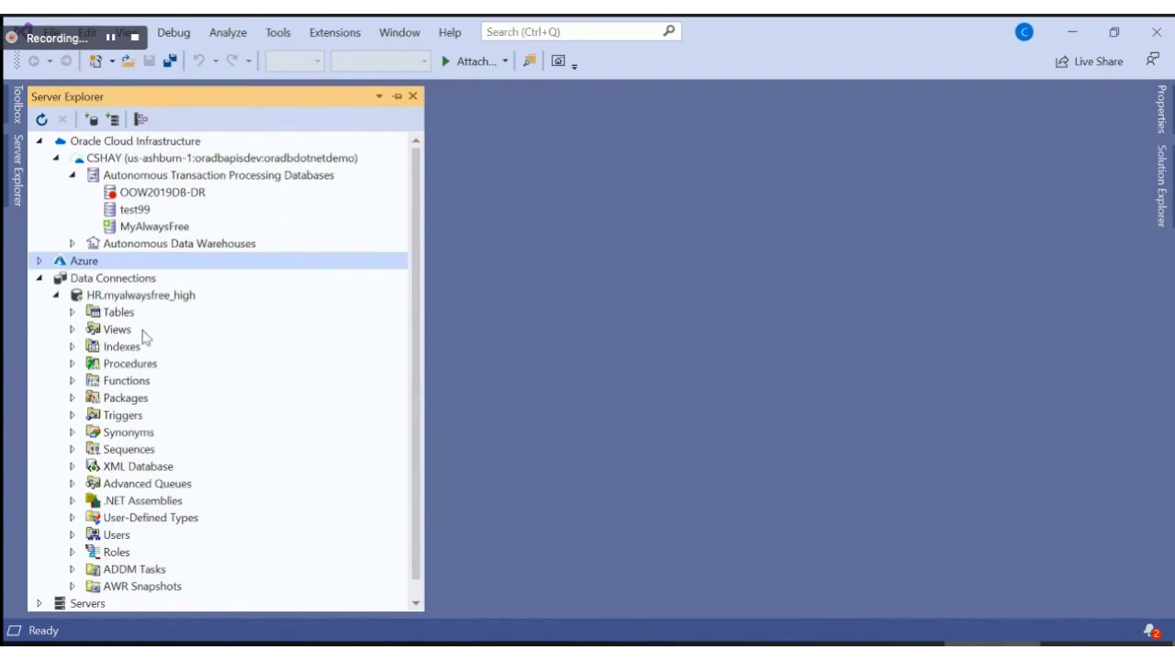
pyautogui.click(72, 313)
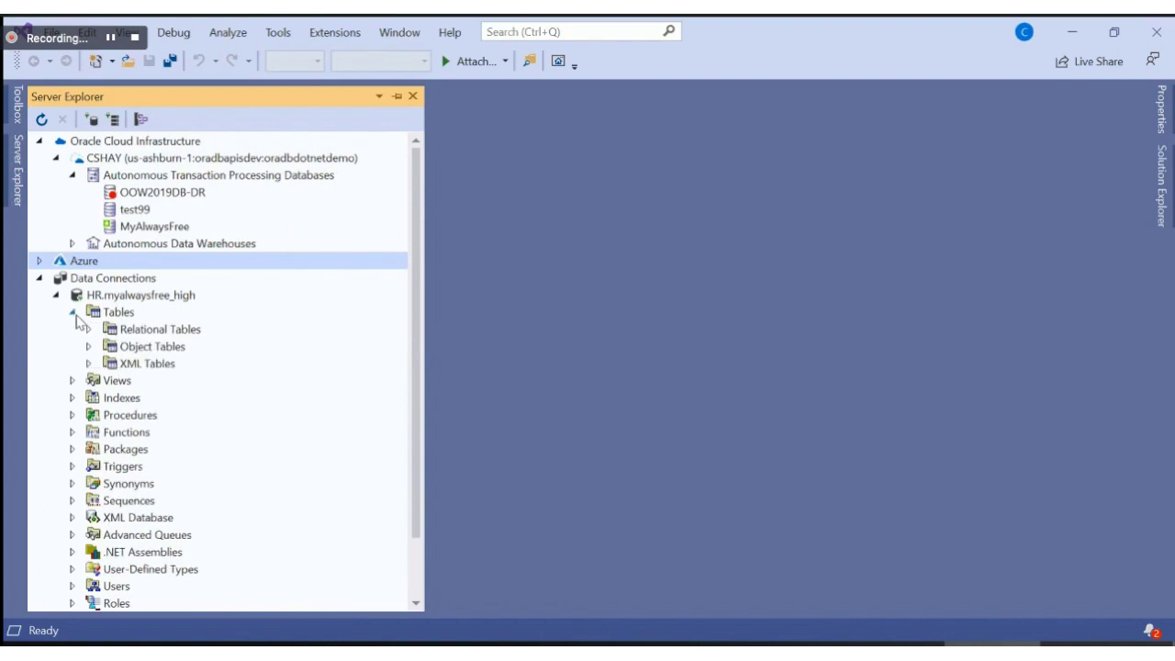
pyautogui.click(89, 330)
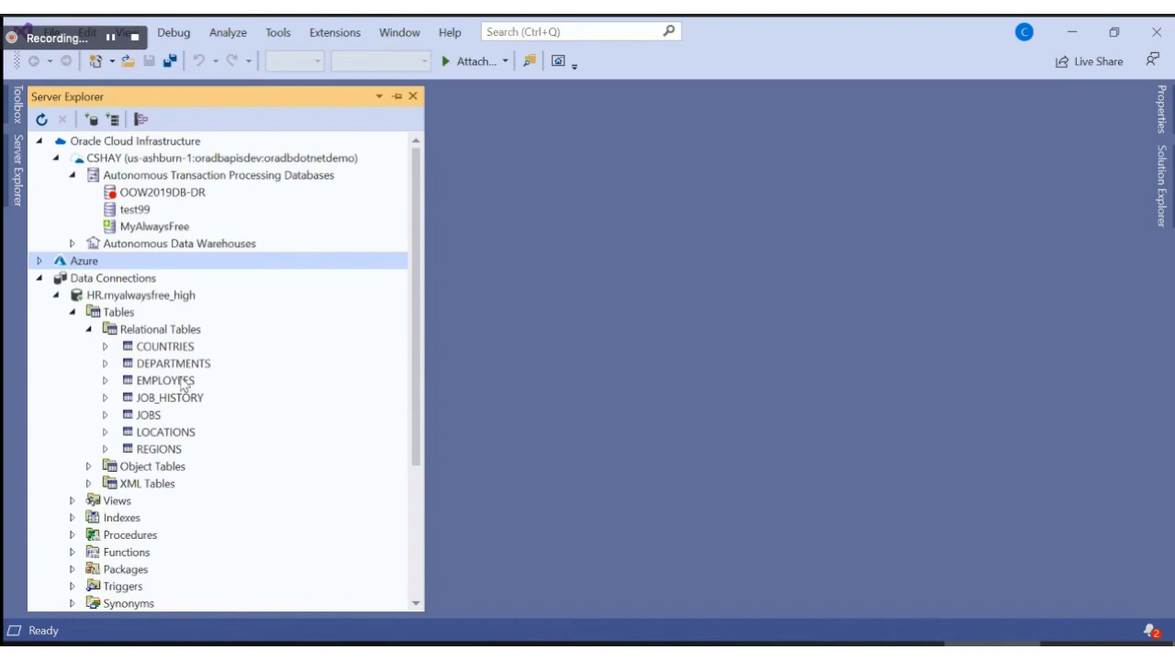
pyautogui.click(182, 383)
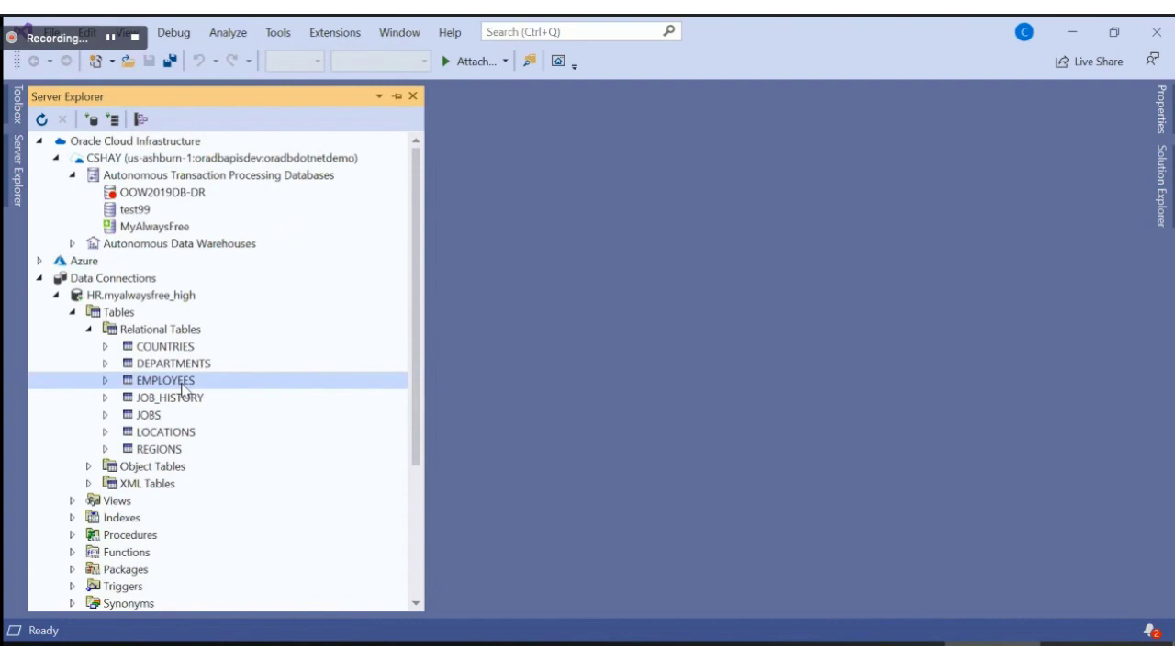
# Step: Open all EMPLOYEES rows in a data grid and pin Server Explorer open
pyautogui.doubleClick(183, 389)
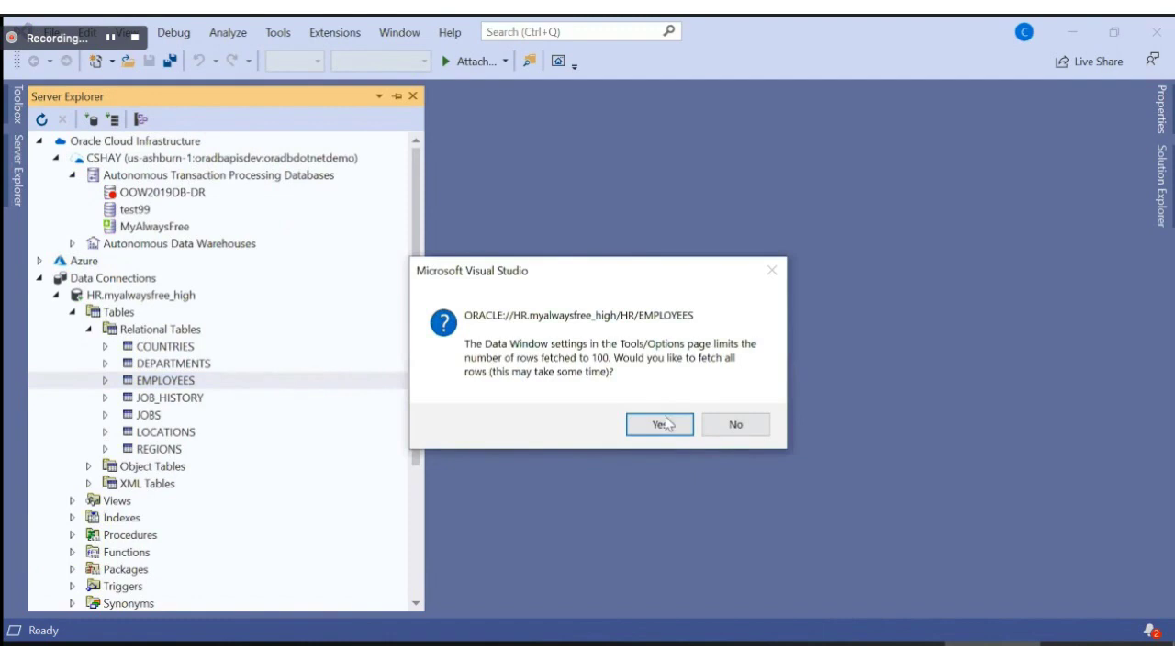
pyautogui.click(664, 424)
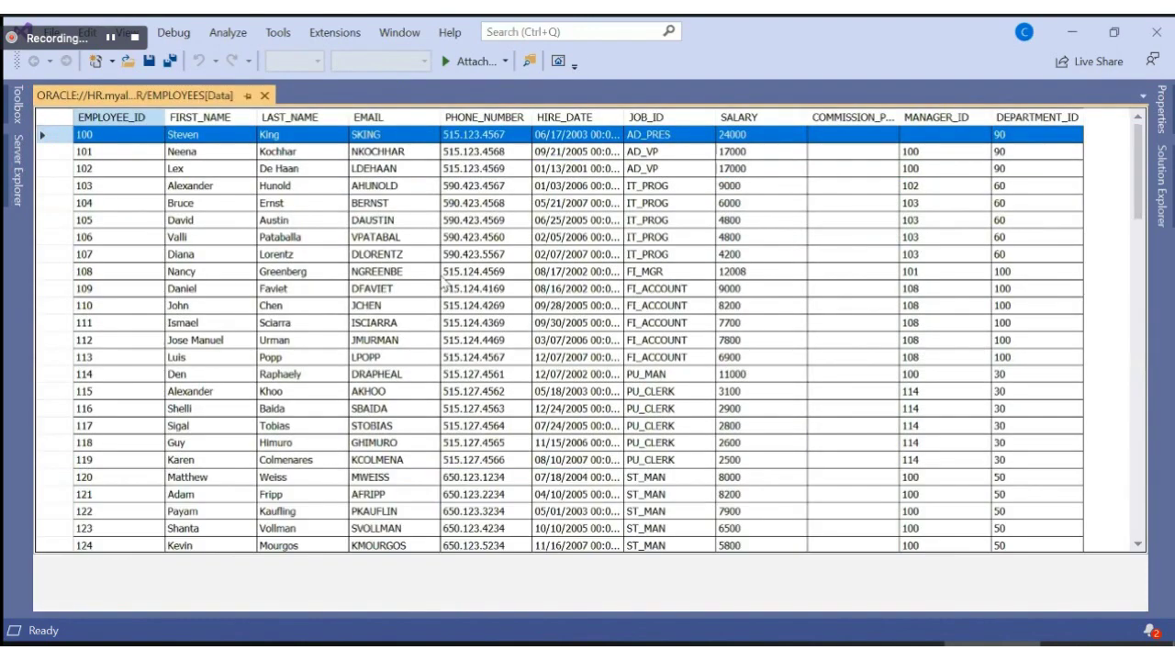
pyautogui.moveTo(17, 171)
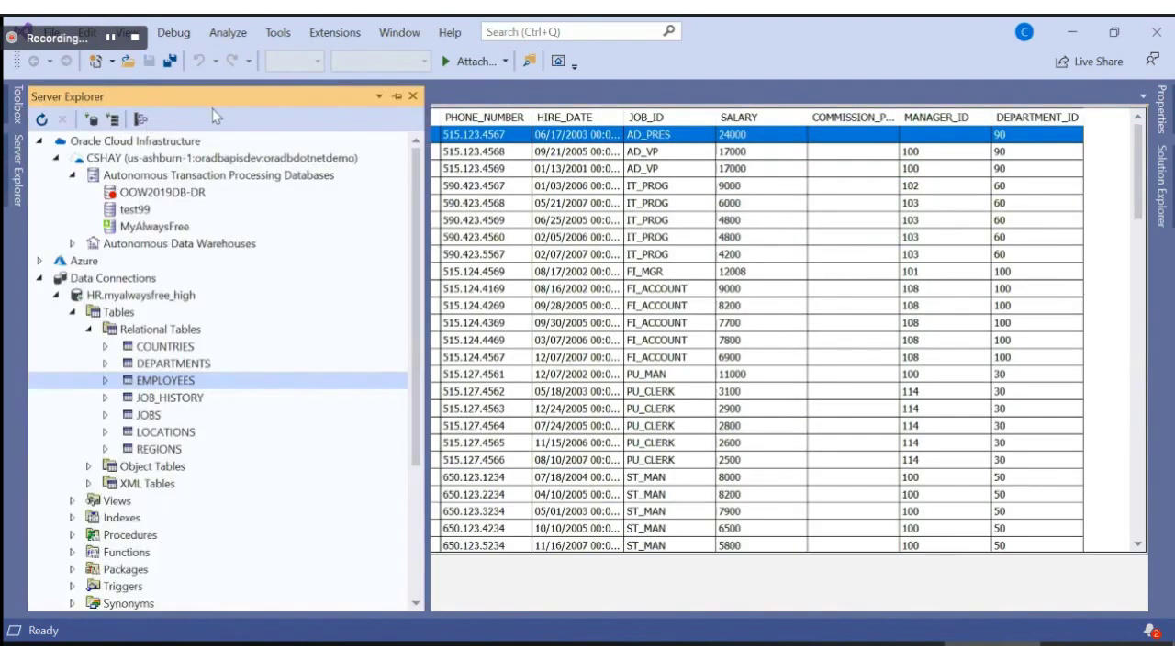
pyautogui.click(394, 96)
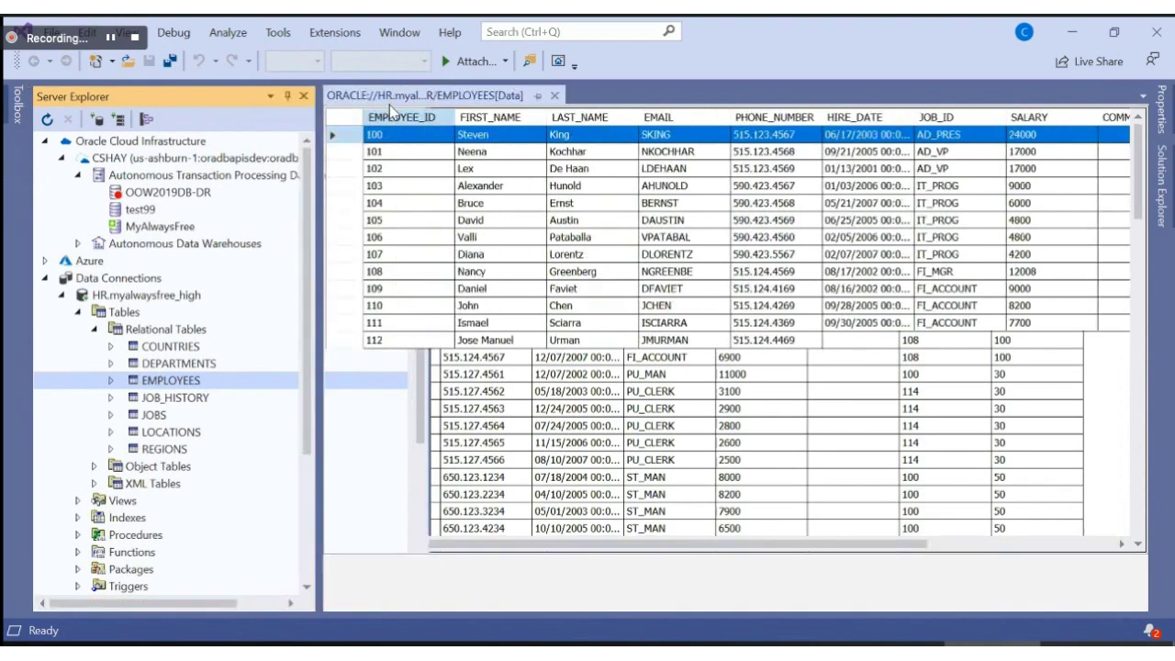
# Step: Collapse Tables and expand the ORAMAG package to select its package body
pyautogui.click(78, 312)
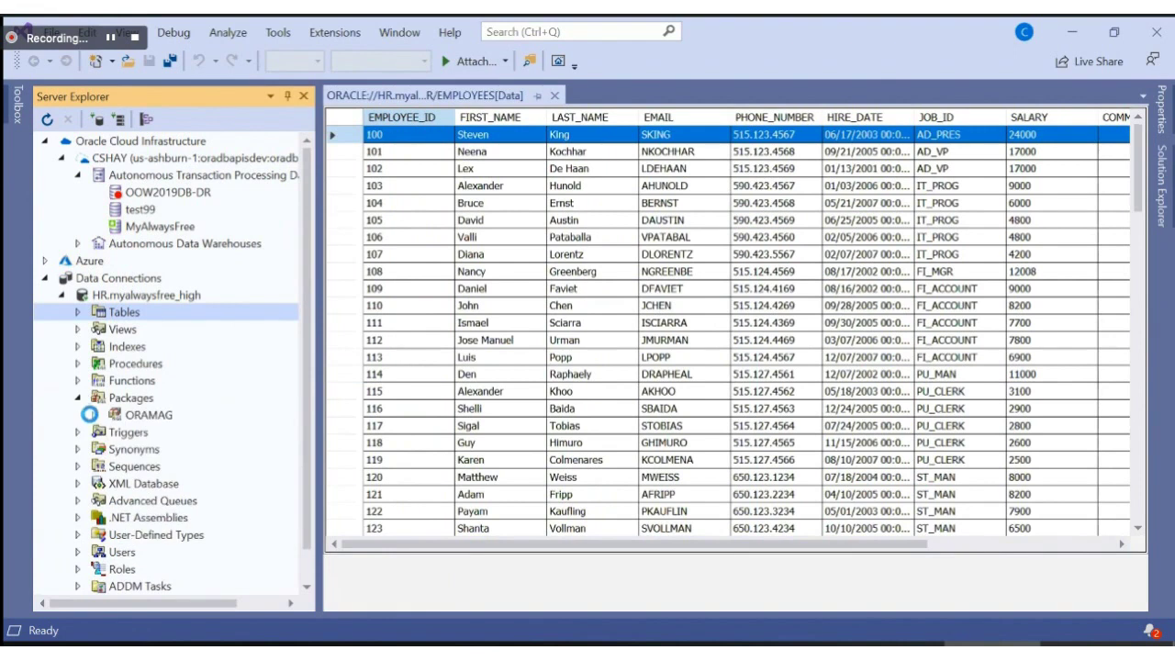
pyautogui.click(94, 415)
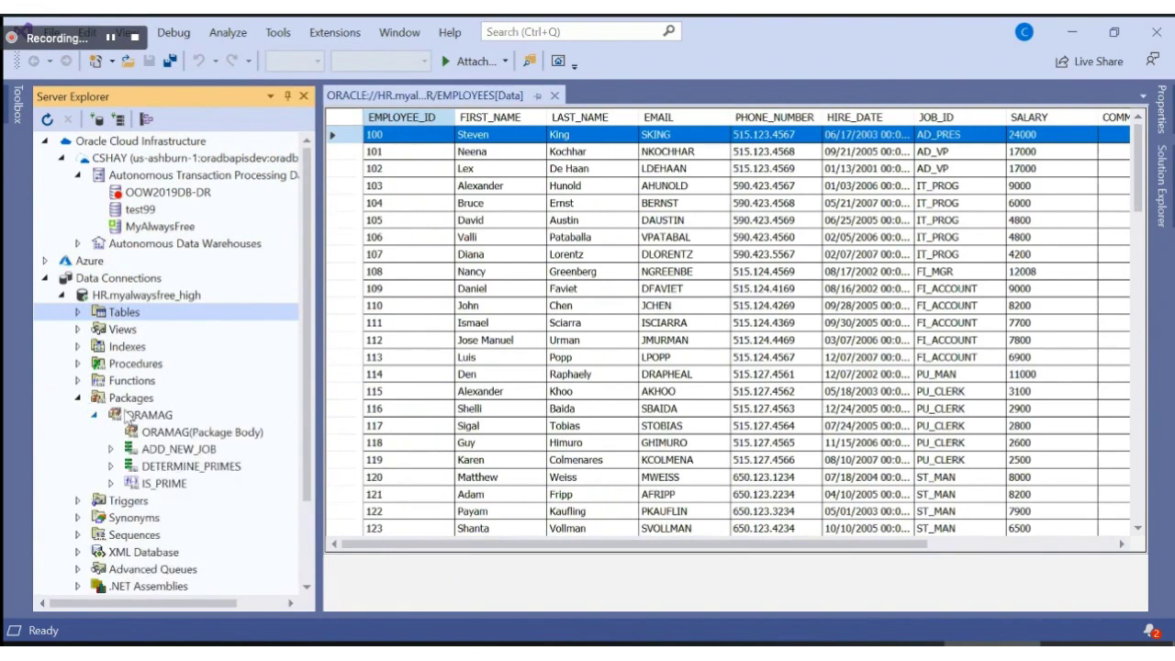
pyautogui.click(165, 432)
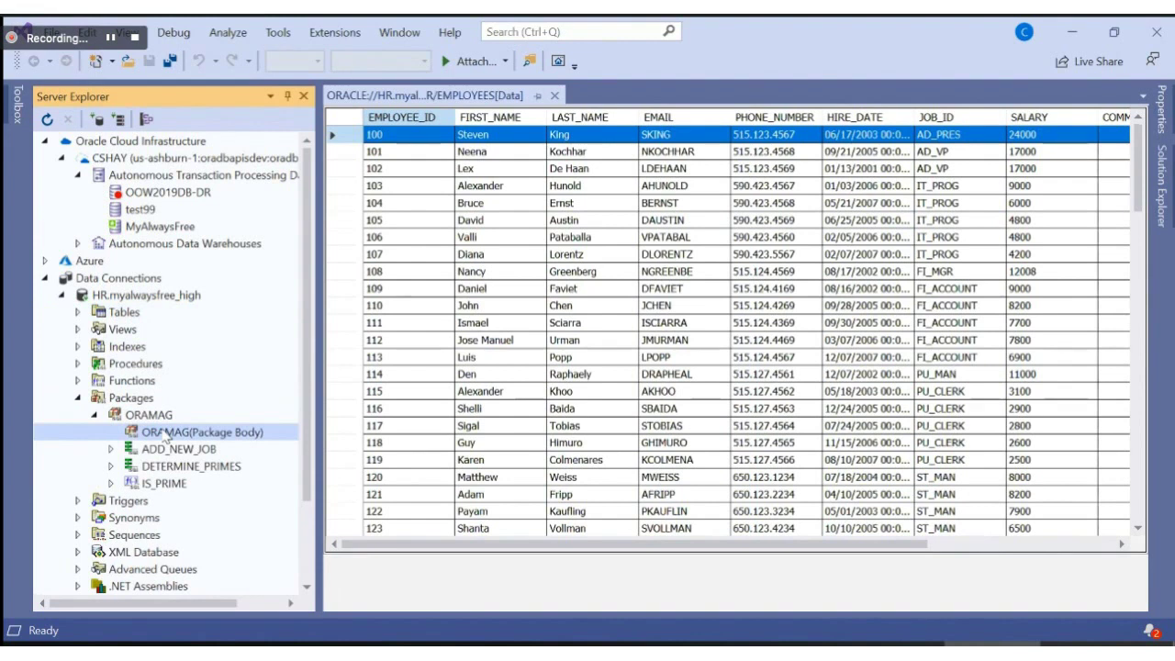
# Step: Open and scroll through the ORAMAG package body code, then close it and the EMPLOYEES grid
pyautogui.doubleClick(162, 432)
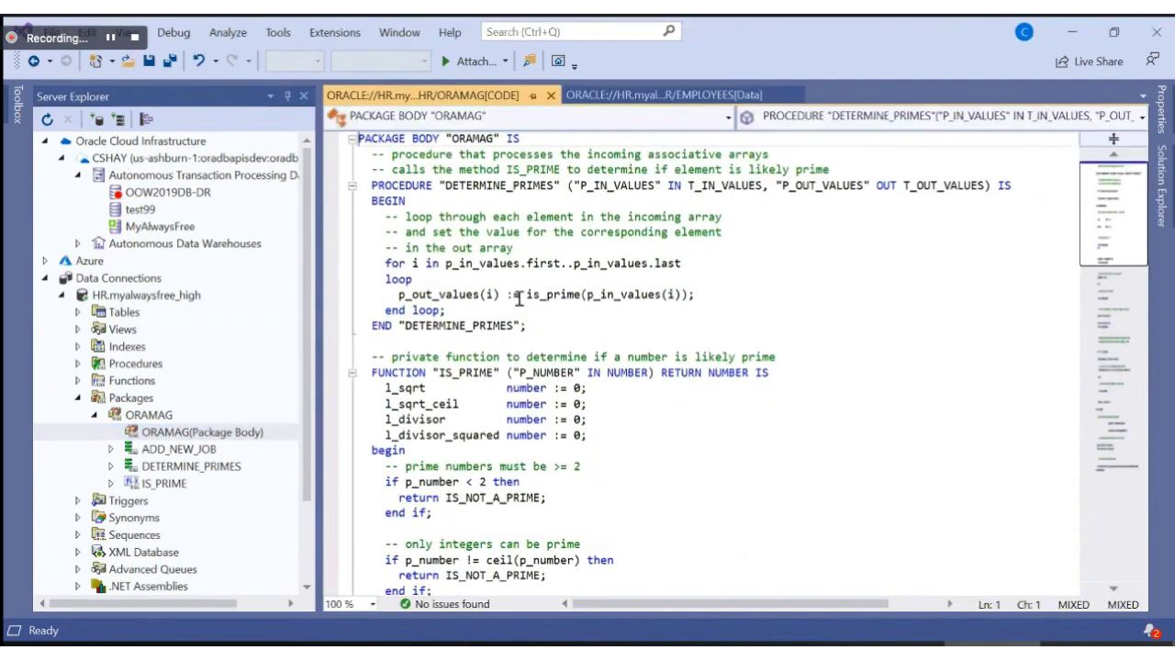
pyautogui.click(518, 295)
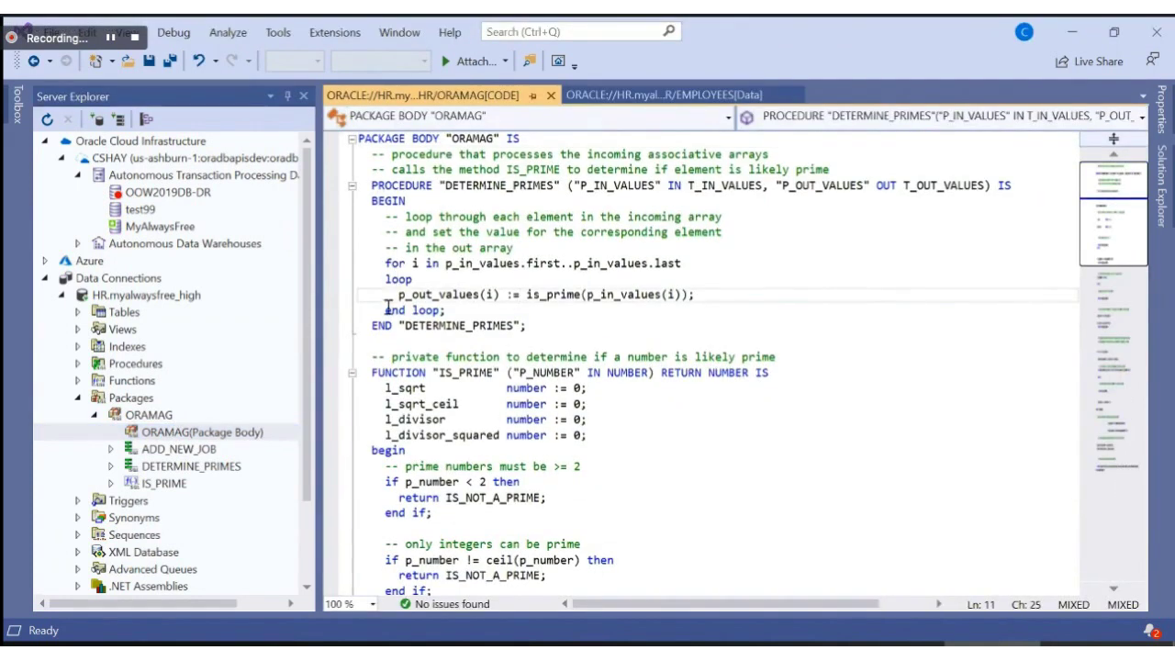
pyautogui.scroll(-3, 386, 310)
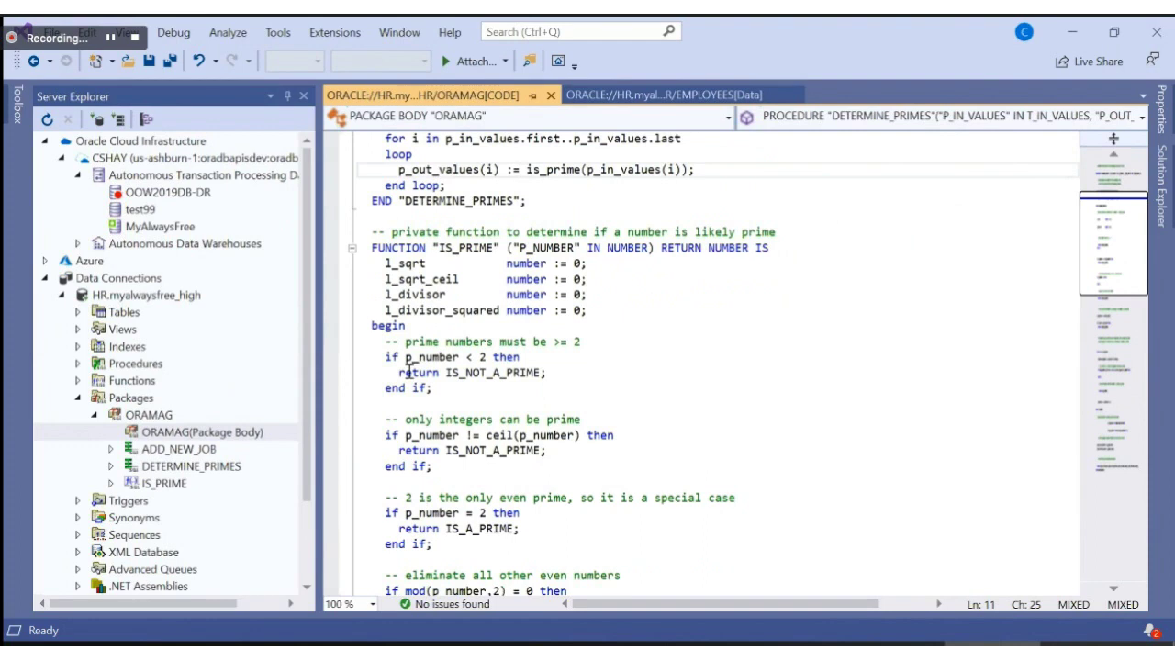
pyautogui.scroll(3, 418, 337)
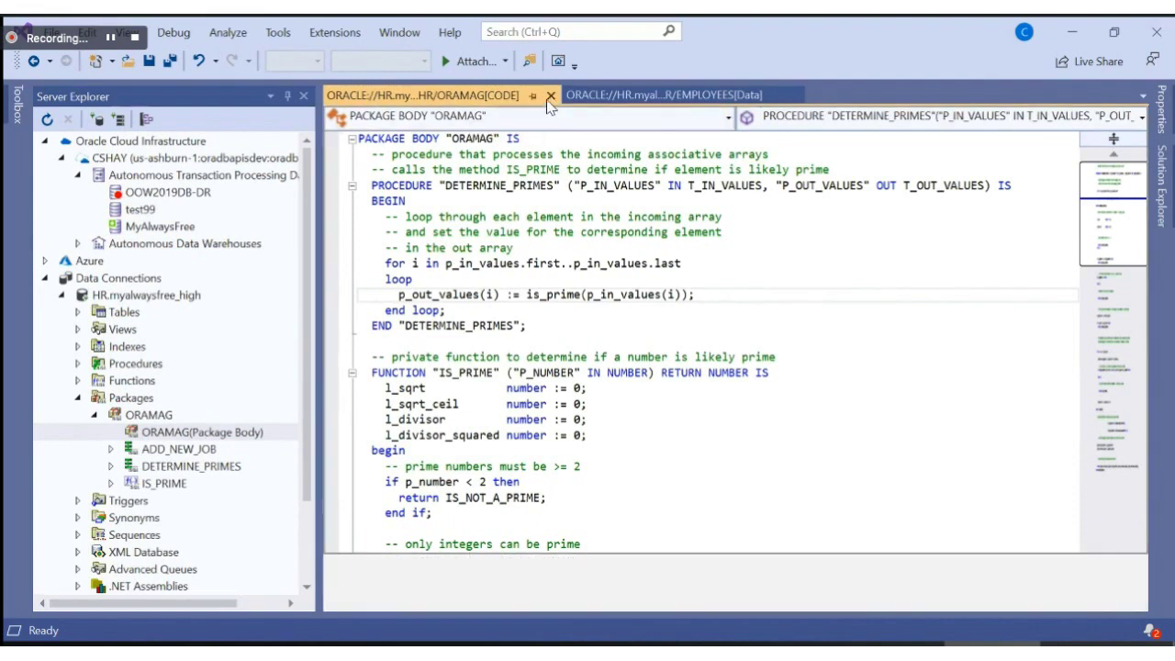
pyautogui.click(550, 97)
pyautogui.click(554, 95)
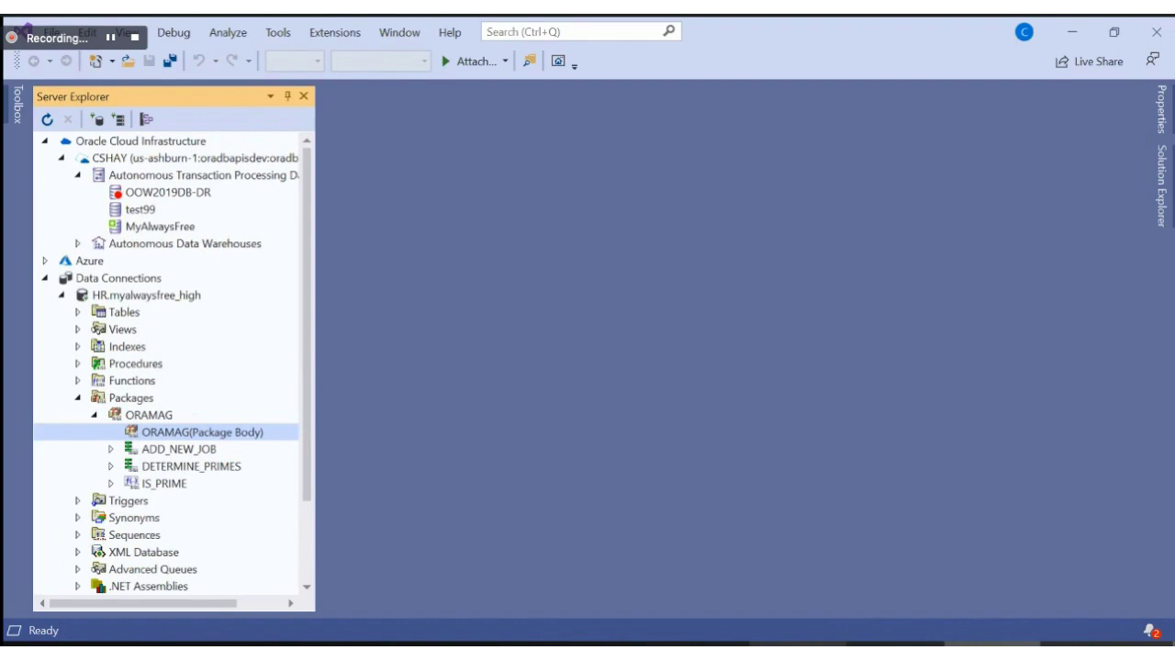
# Step: In PowerPoint, present from the current slide and advance twice to Oracle Developer Tools for VS Code
pyautogui.hotkey('alt', 'Tab')
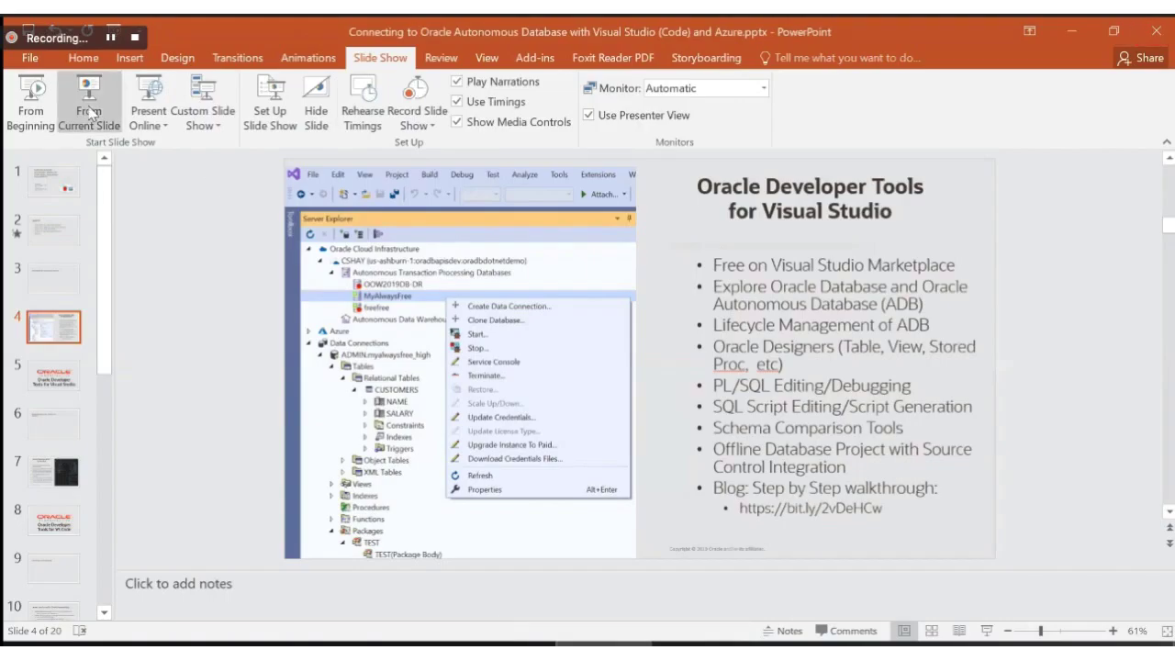
pyautogui.click(89, 96)
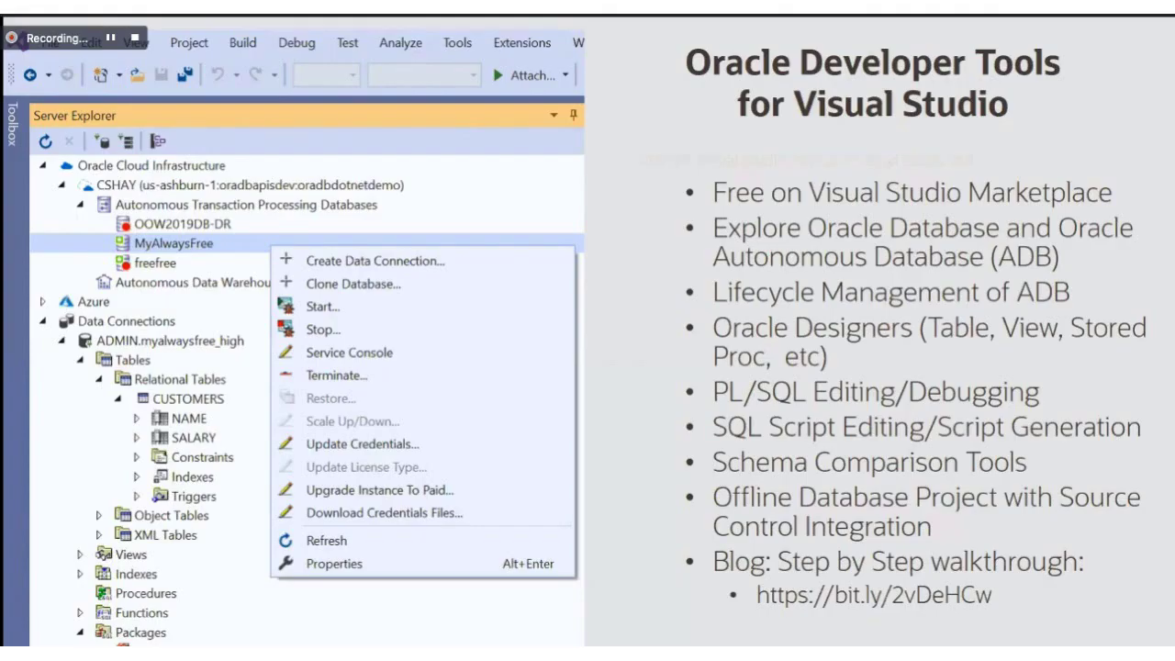
pyautogui.press('Right')
pyautogui.press('Right')
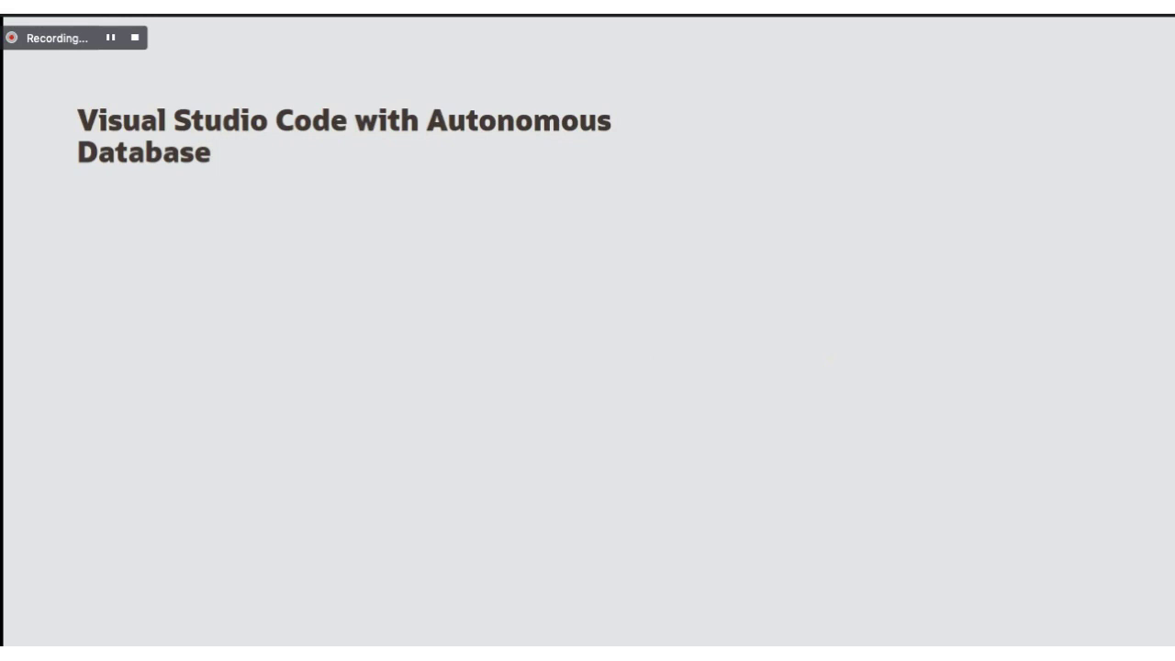
pyautogui.press('Right')
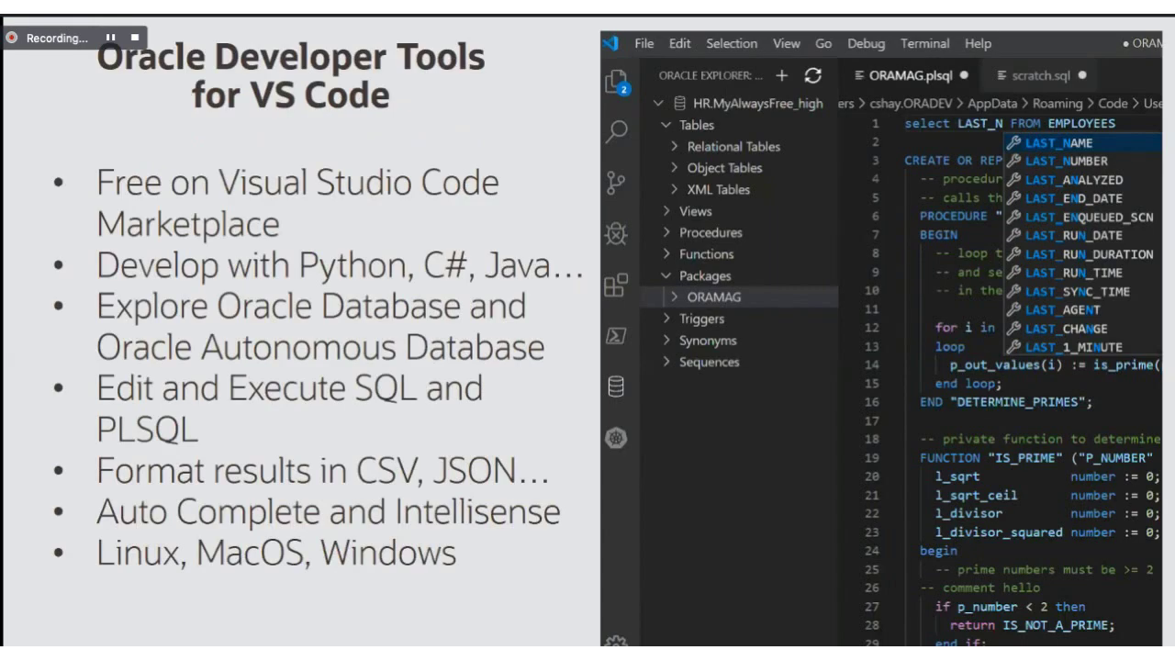